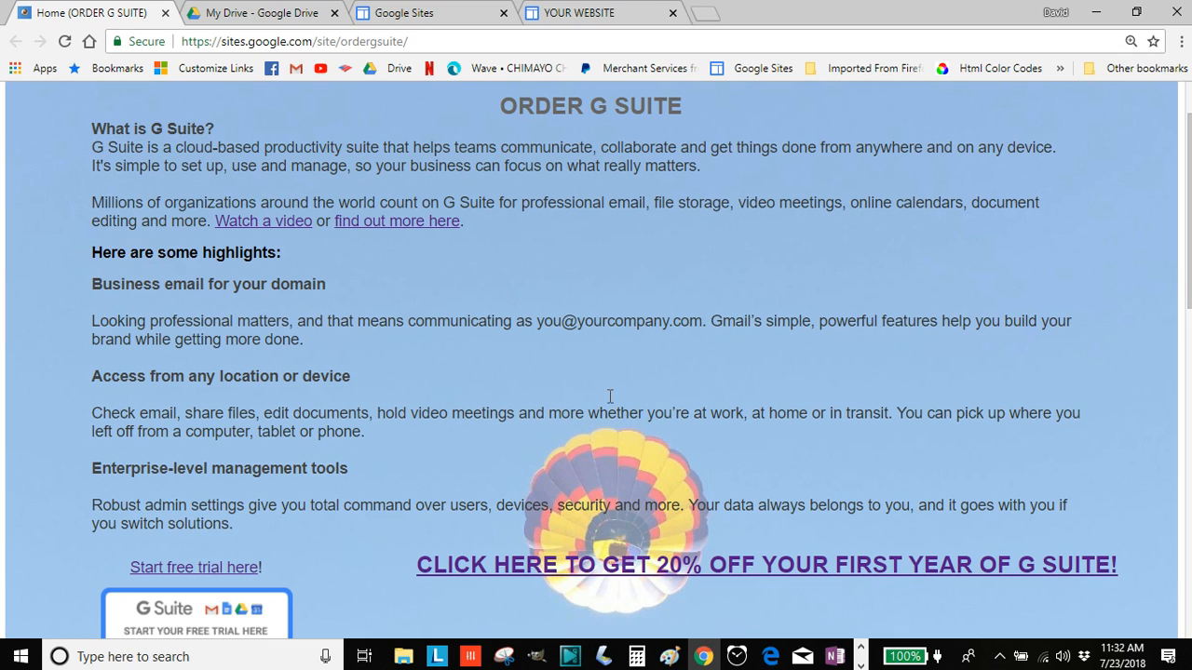
From Google Drive's New > More menu, open the Google Forms template gallery
click(220, 21)
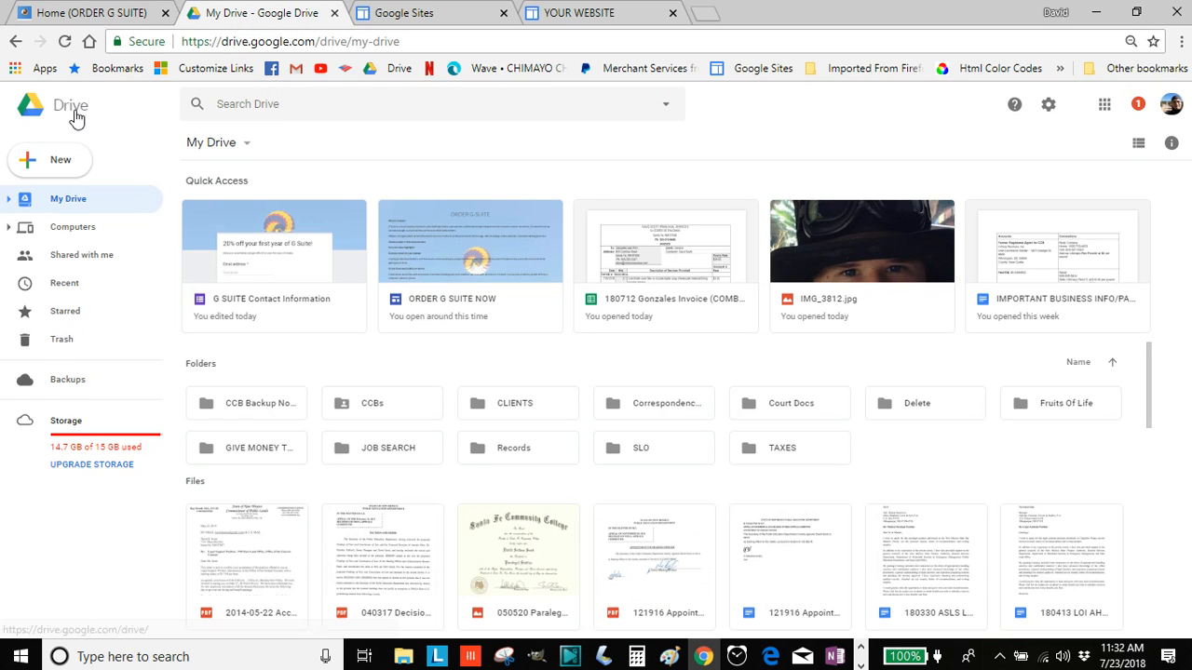
click(29, 170)
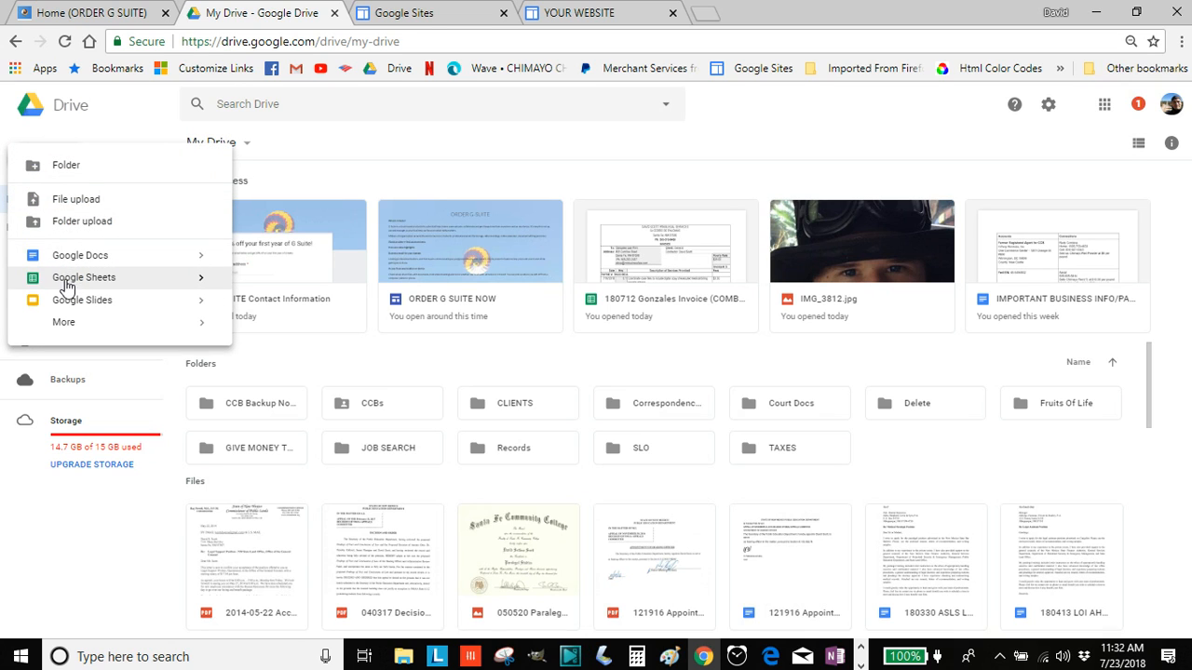
mouse_move(66, 329)
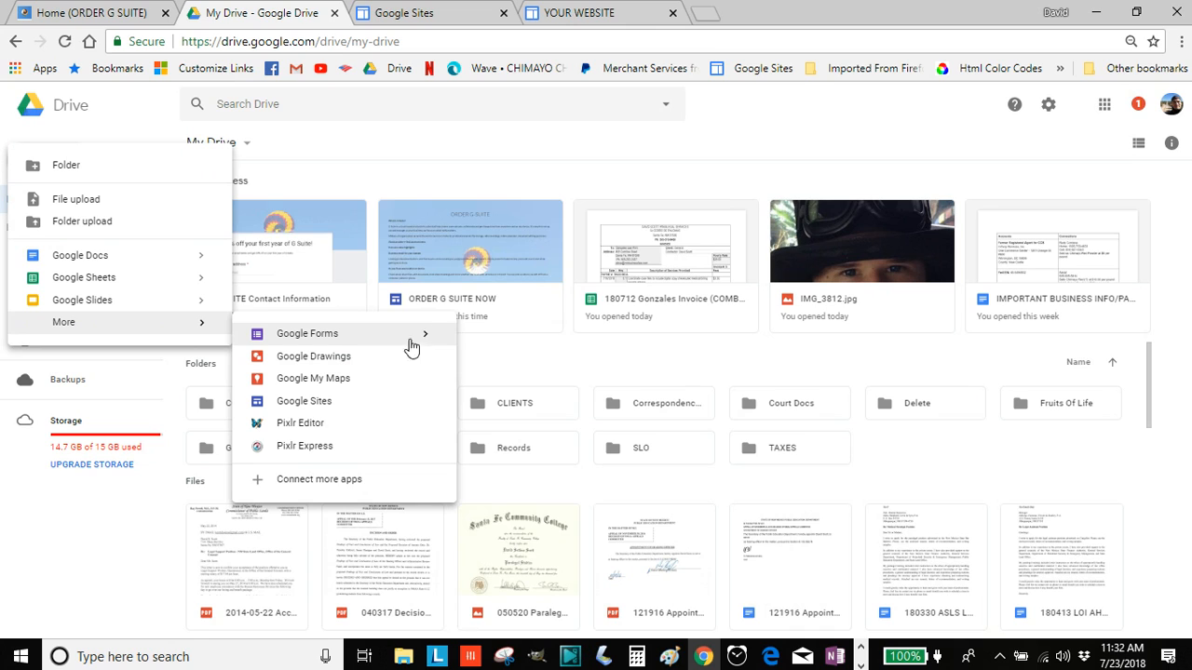
mouse_move(432, 346)
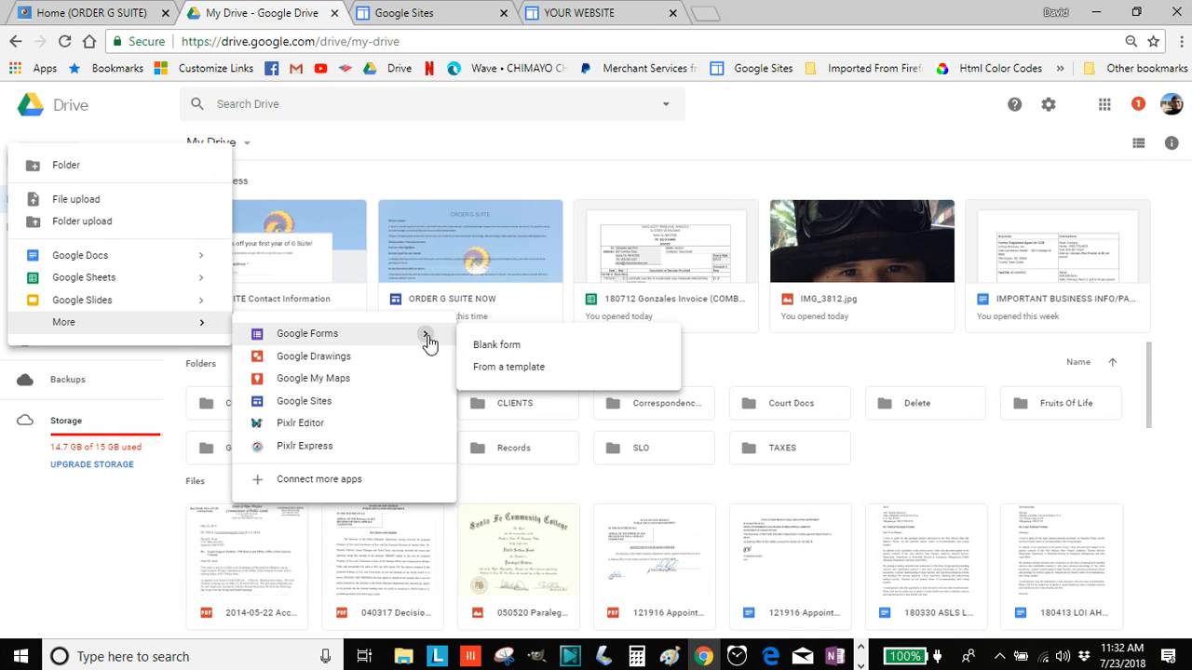
click(508, 369)
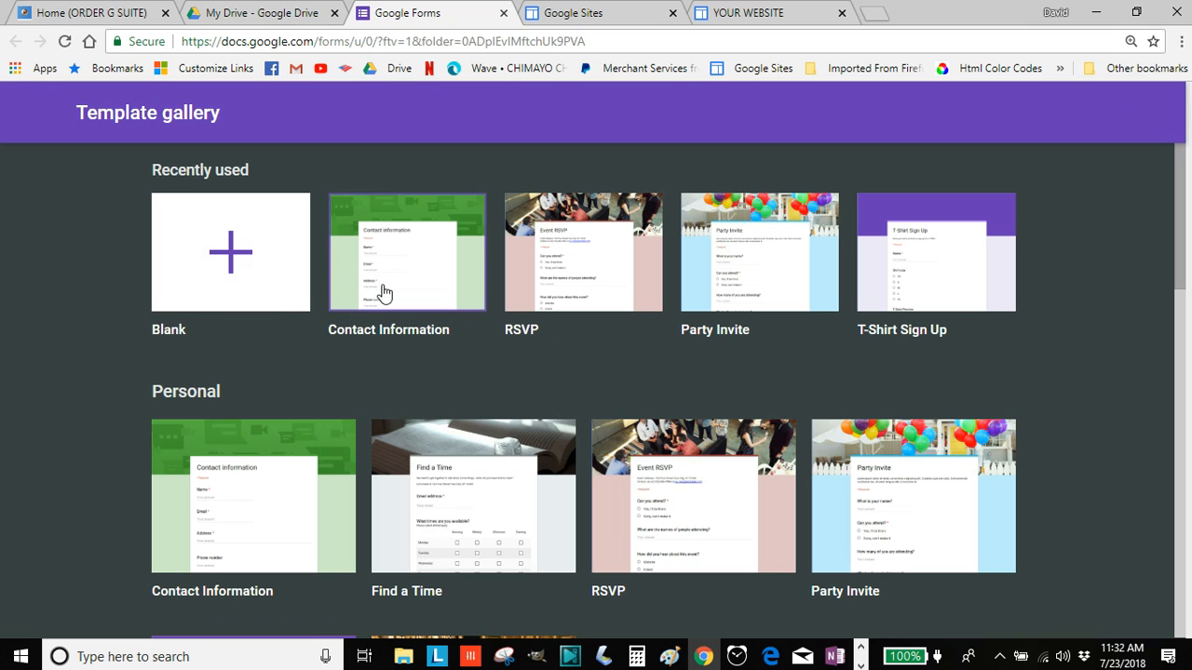
Create a form from the Contact Information template and review its Name, Email and Address questions
click(411, 262)
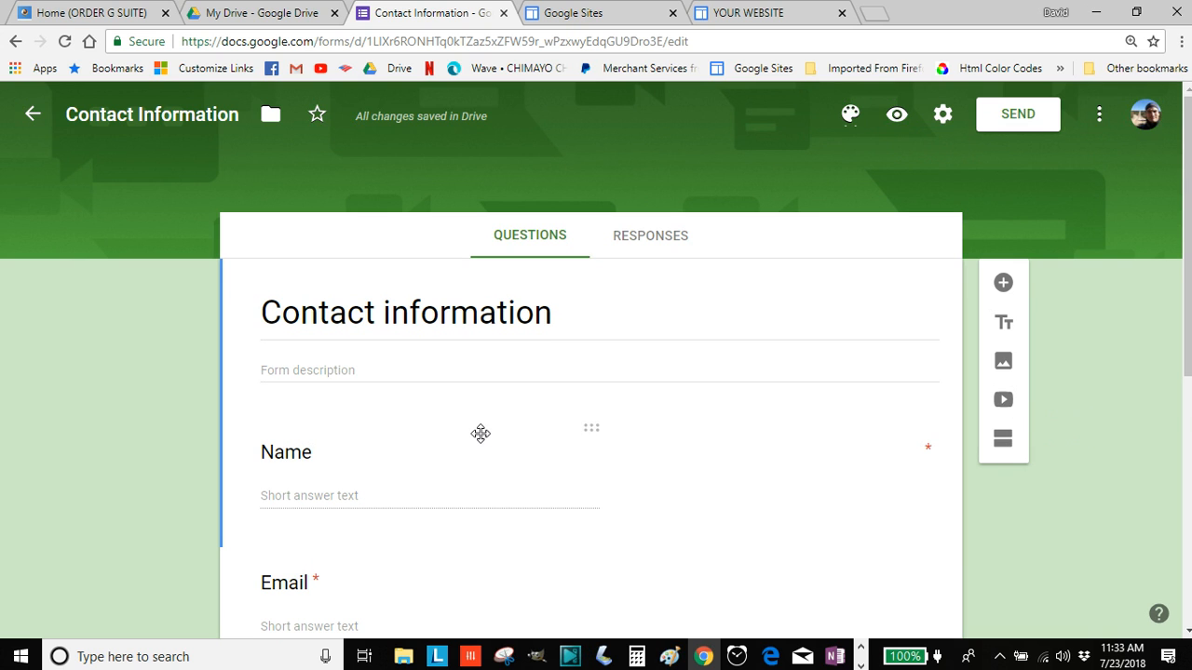
scroll(481, 431, down, 1)
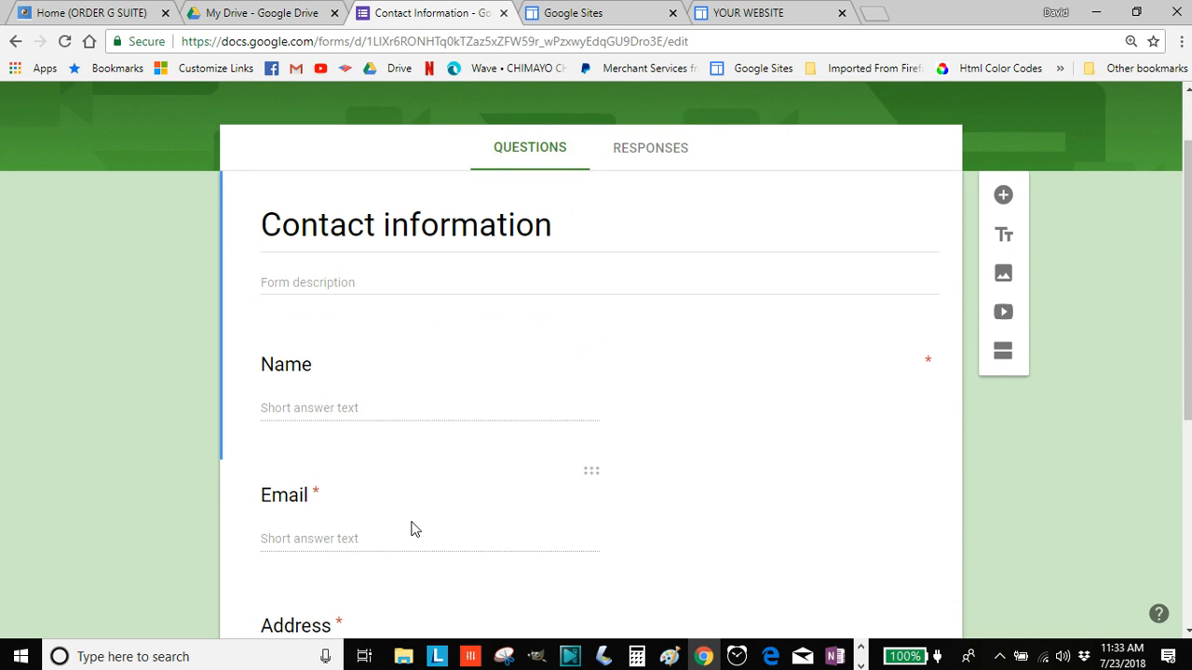
scroll(417, 455, down, 1)
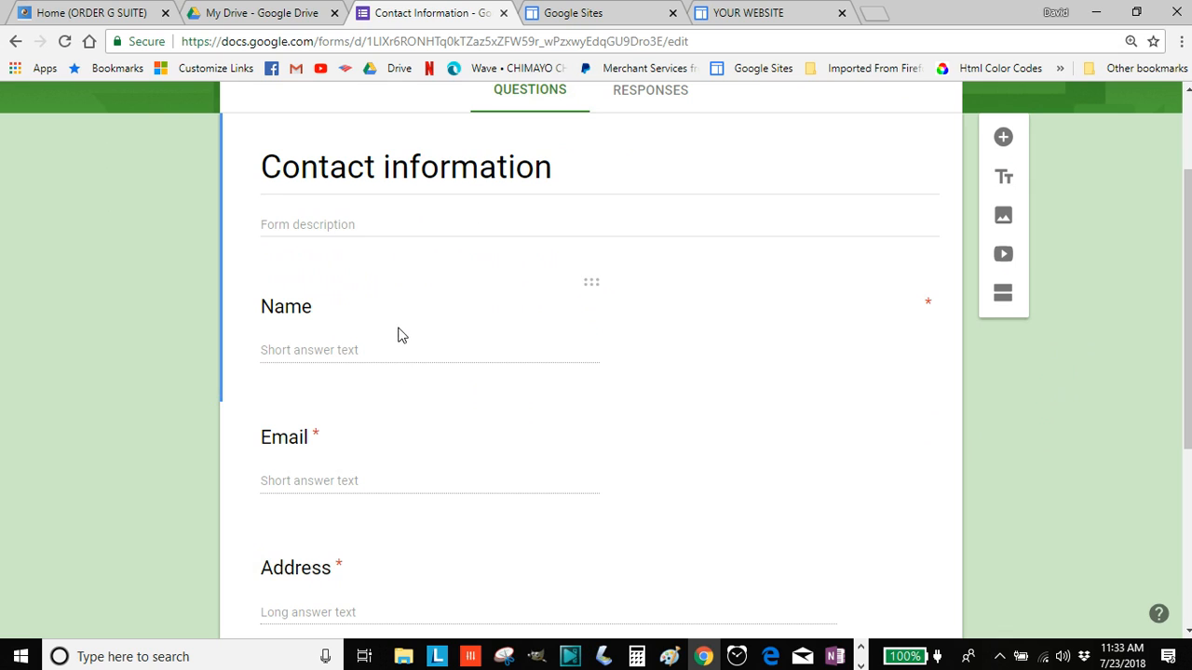
scroll(392, 303, down, 1)
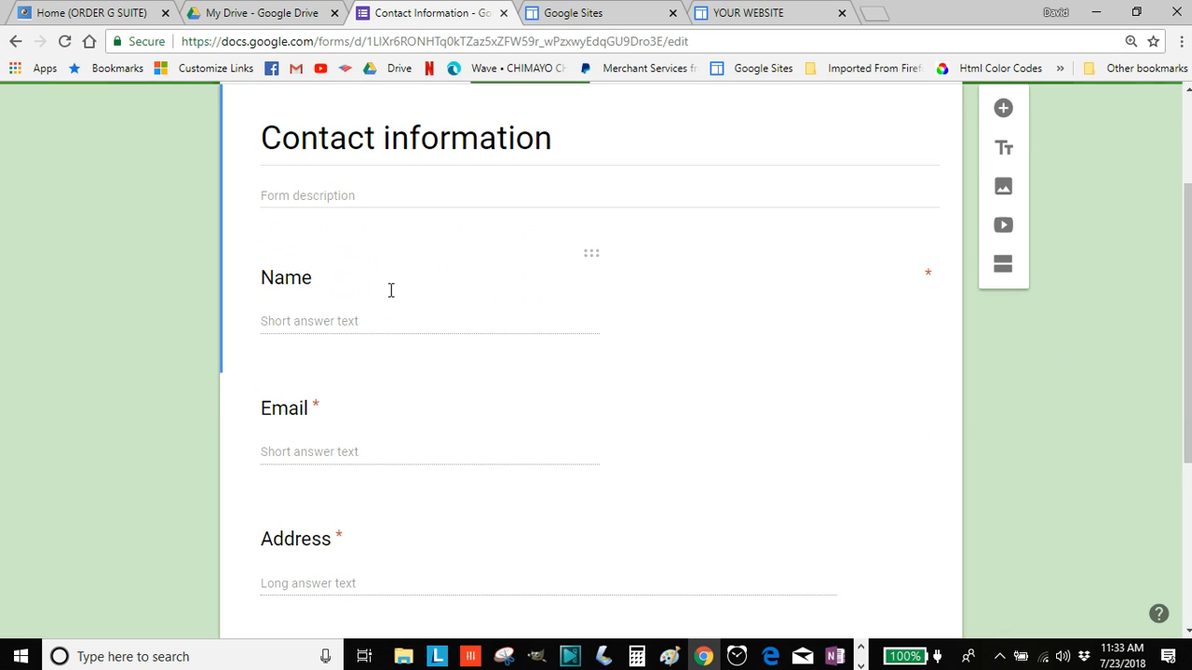
Write the description 'Enter your email to get 20% off on your first year of G Suite'
click(370, 196)
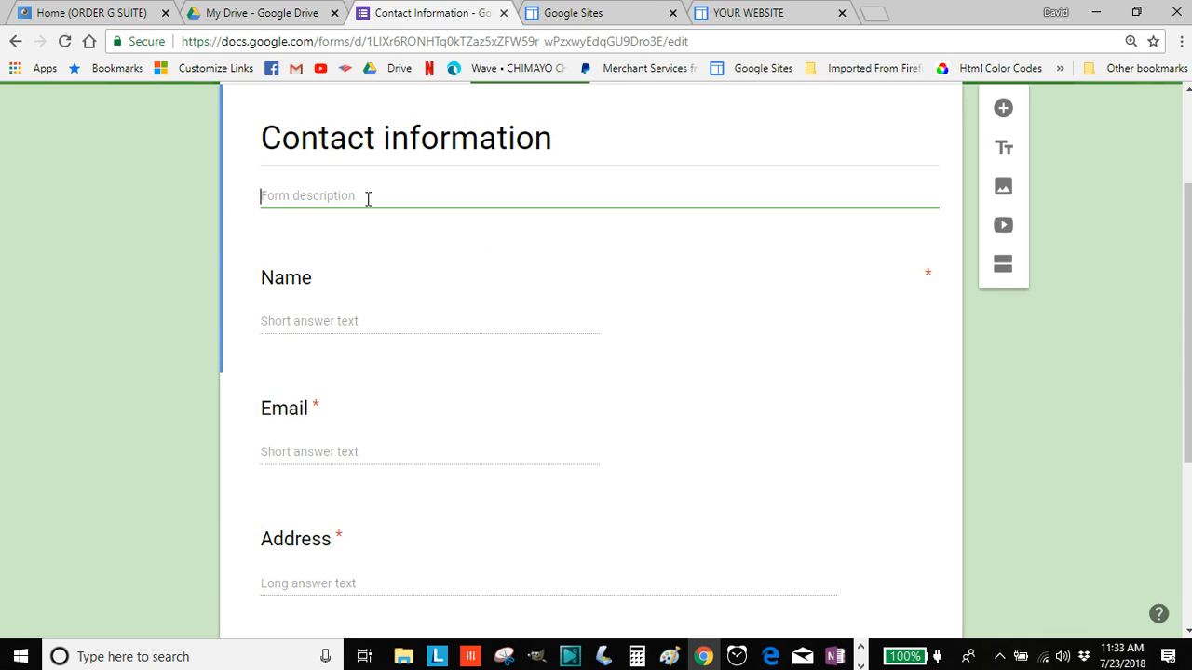
text(Enter y)
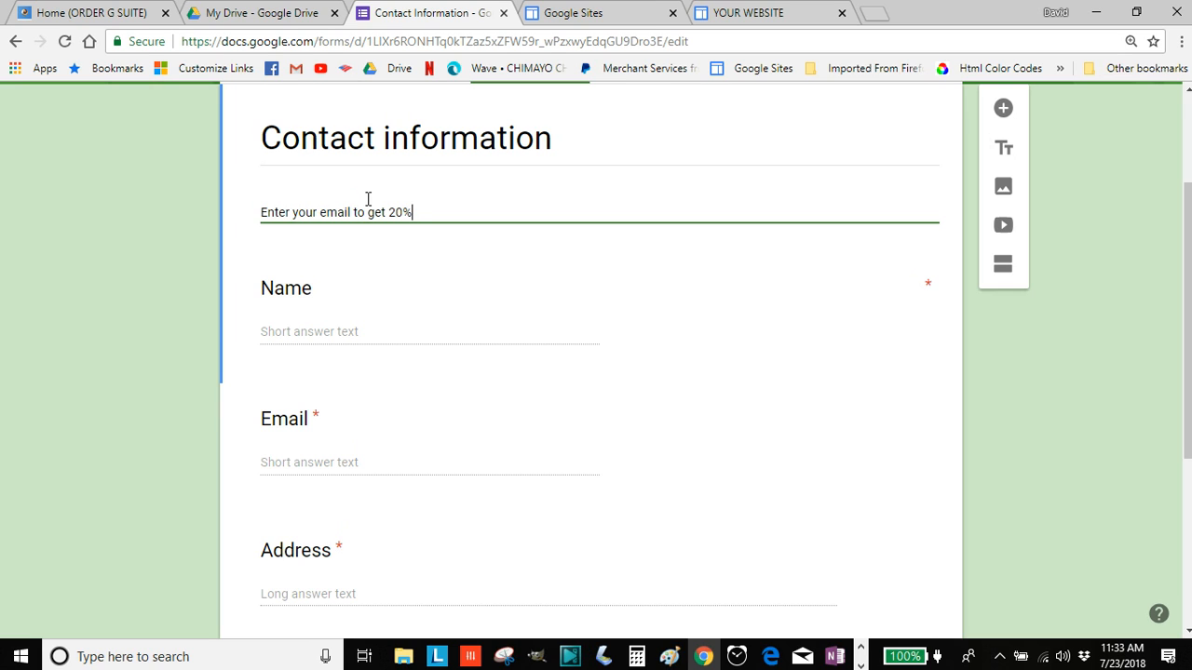
text(our first year of G Suite)
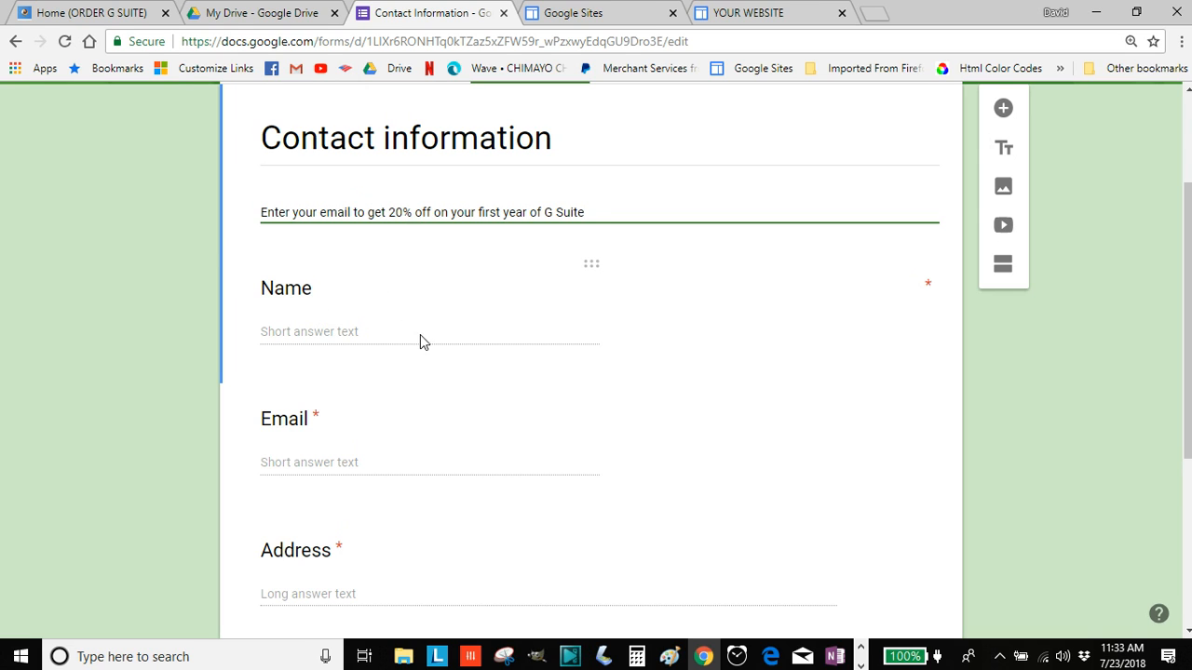
Delete the Name question and remove the Email question's validation rule
click(357, 334)
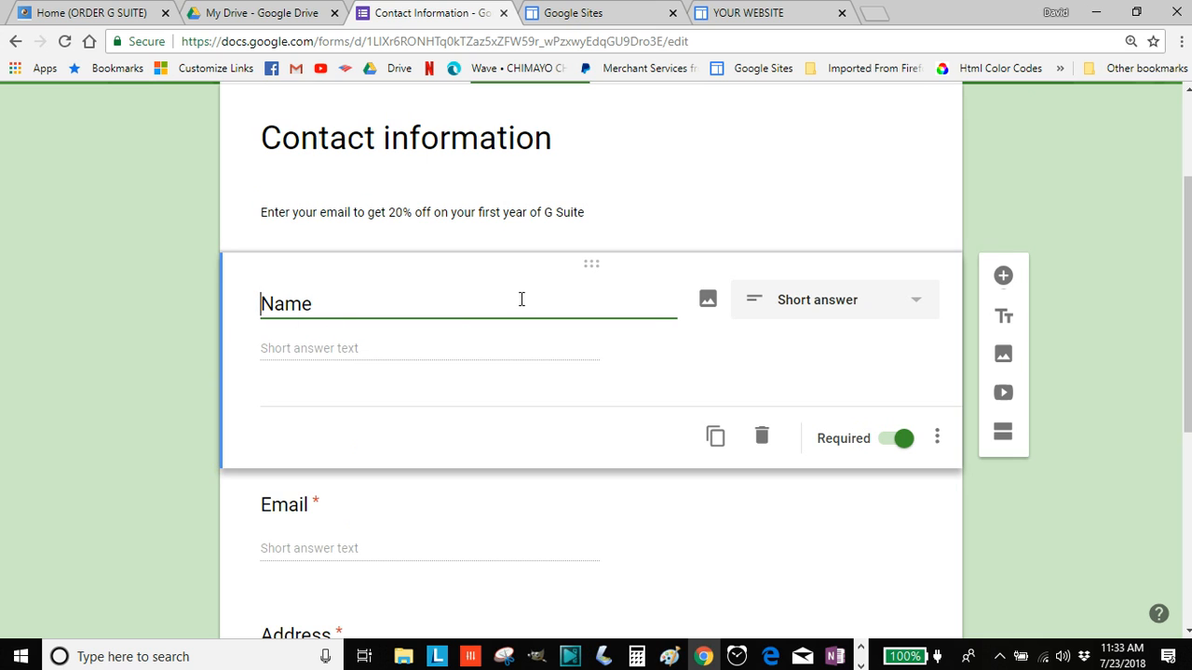
click(761, 444)
scroll(538, 361, down, 1)
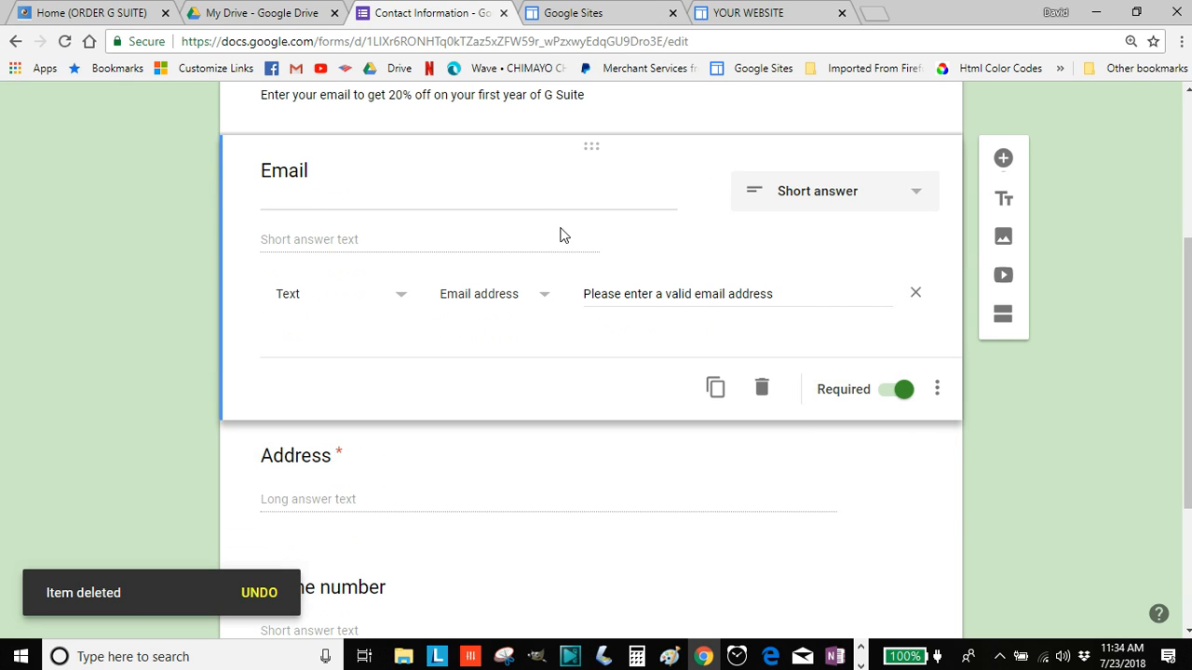
scroll(343, 292, up, 3)
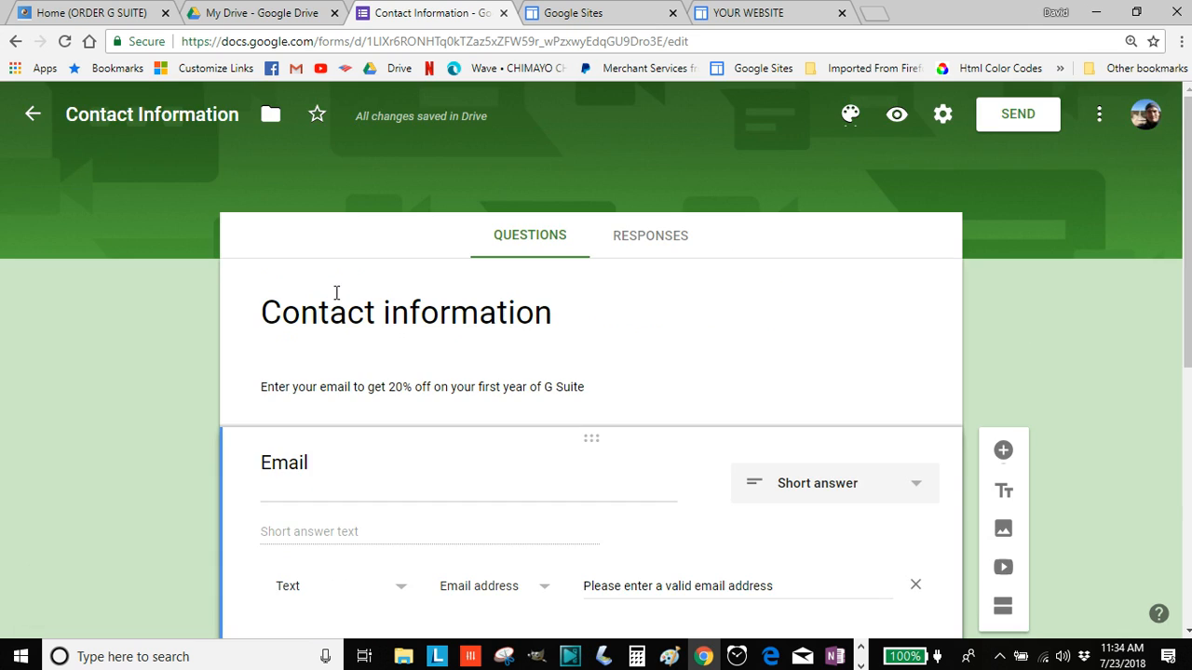
scroll(625, 373, down, 3)
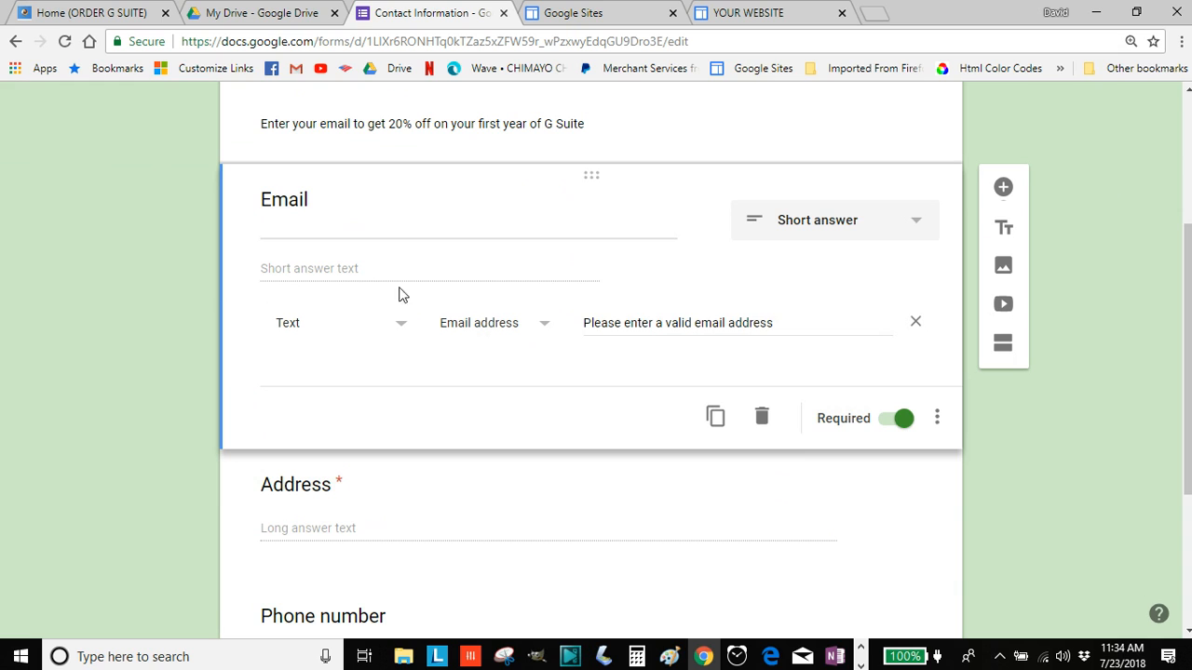
click(915, 324)
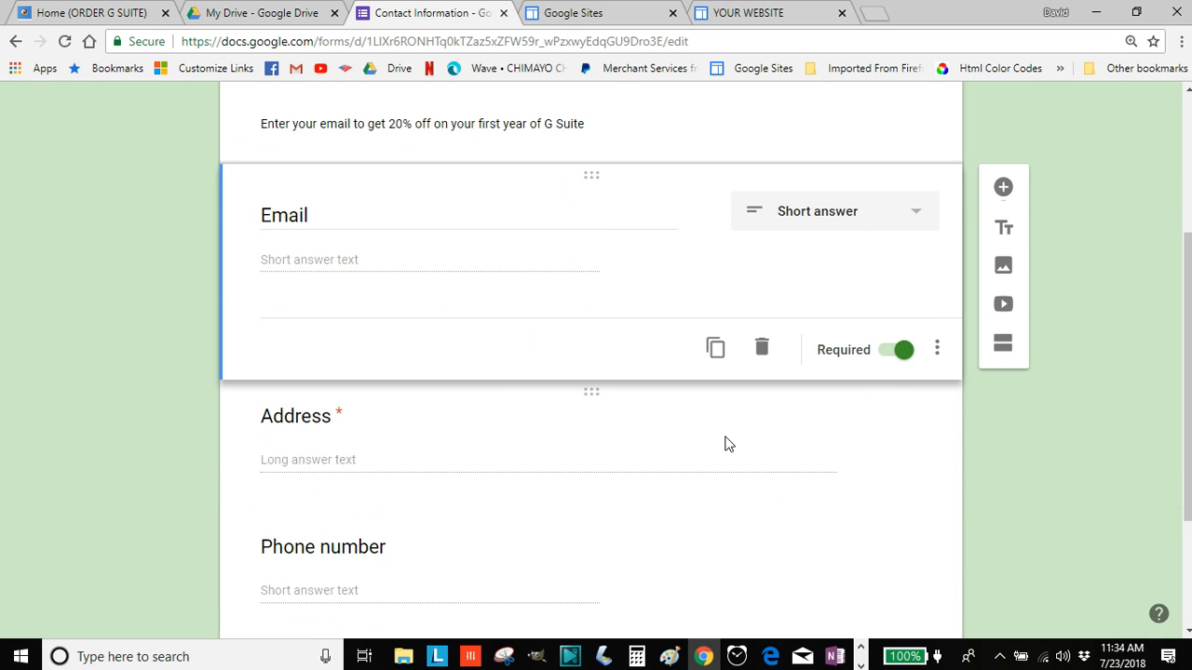
Delete the Address, Phone number and Comments questions
scroll(724, 442, down, 2)
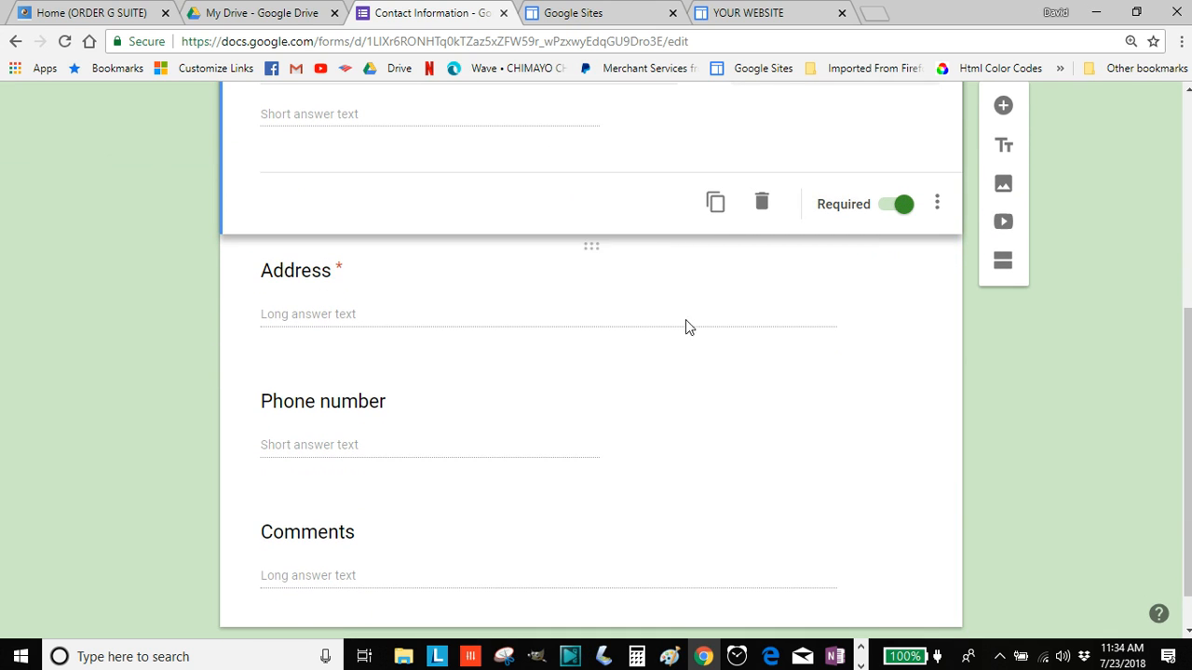
click(601, 314)
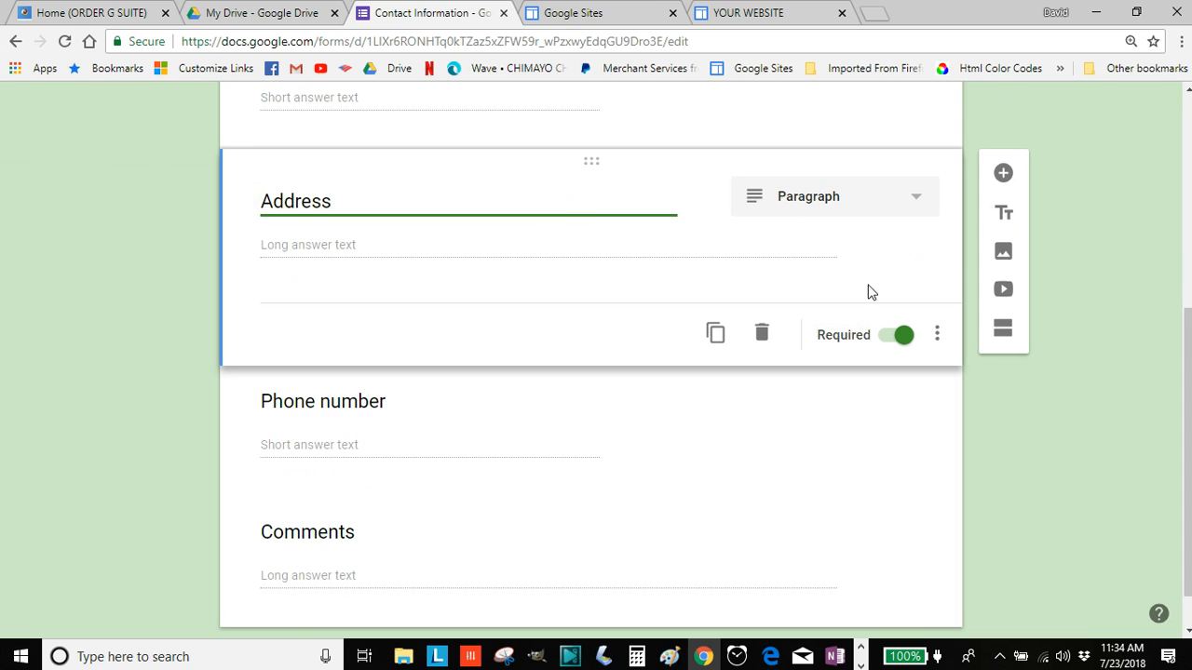
click(762, 333)
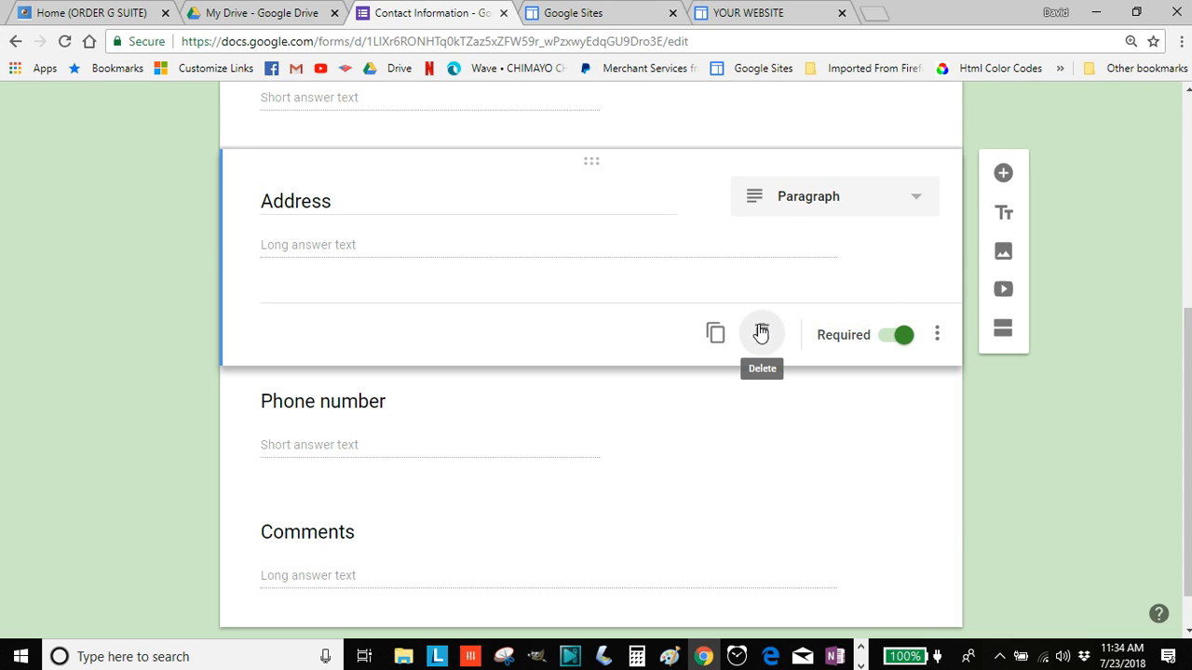
click(511, 375)
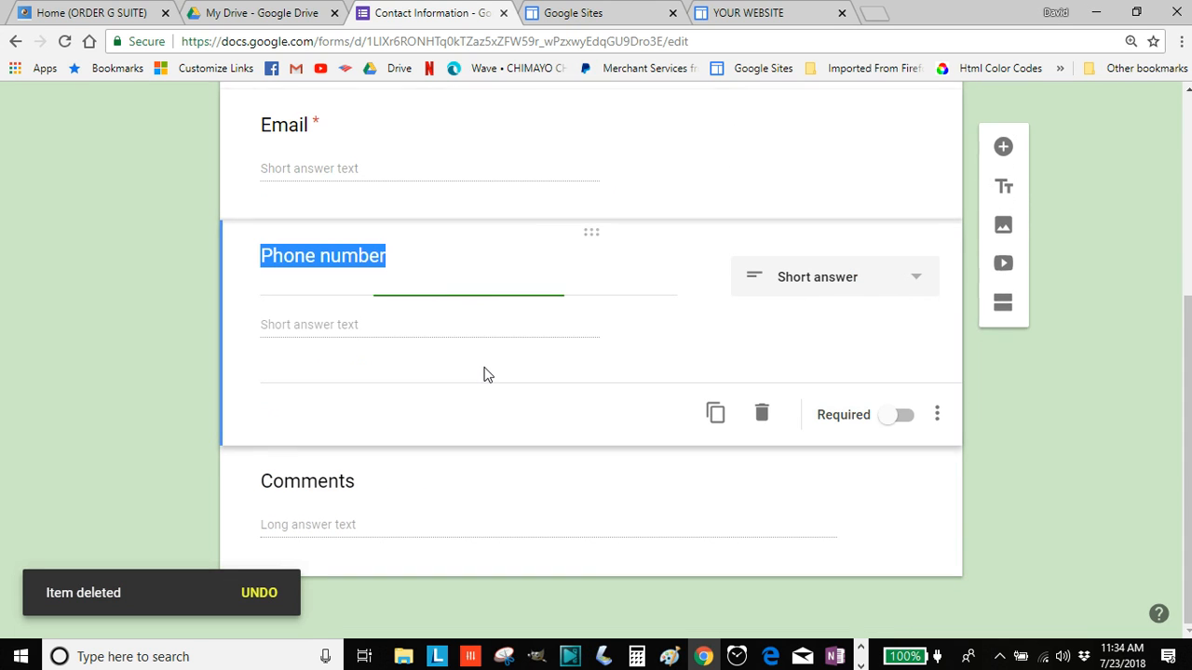
click(762, 418)
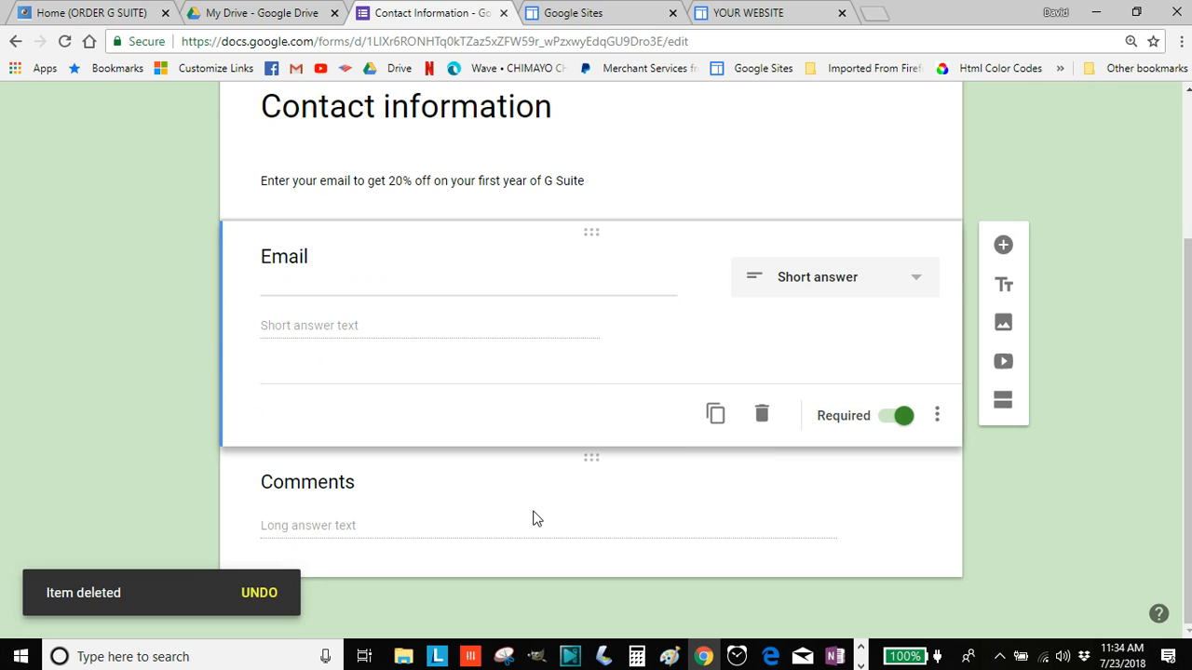
click(538, 518)
click(762, 545)
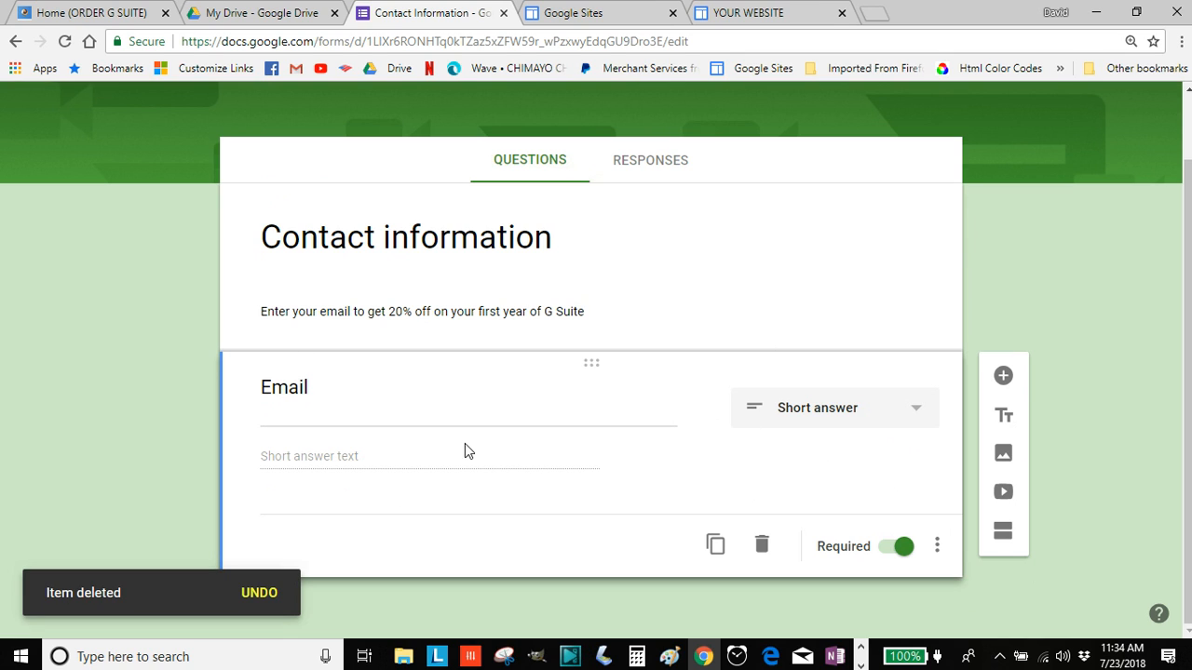
scroll(338, 394, up, 1)
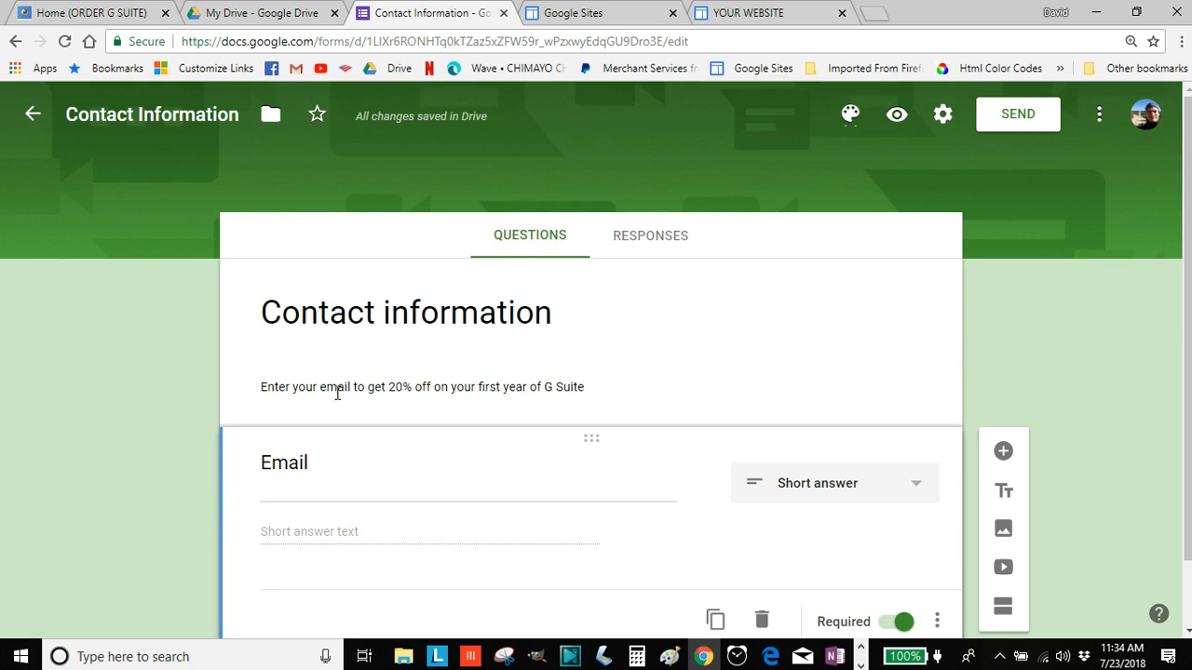
scroll(448, 456, down, 1)
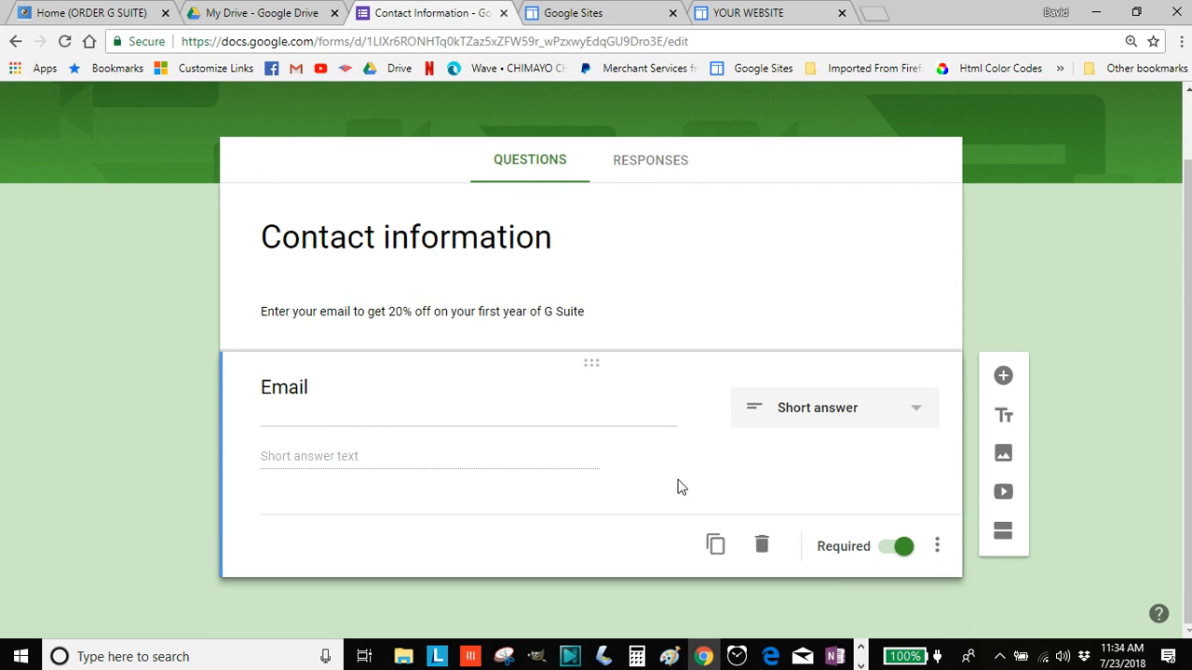
scroll(642, 481, up, 1)
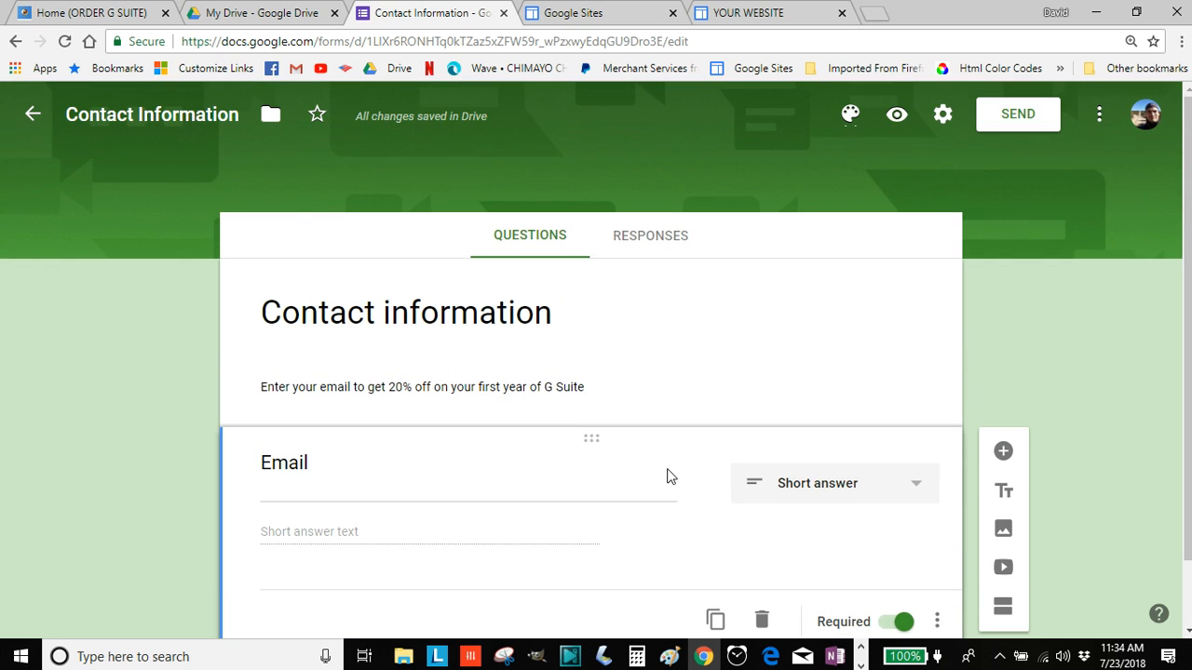
Set the form's theme colour to teal and bring up the header image gallery
click(850, 114)
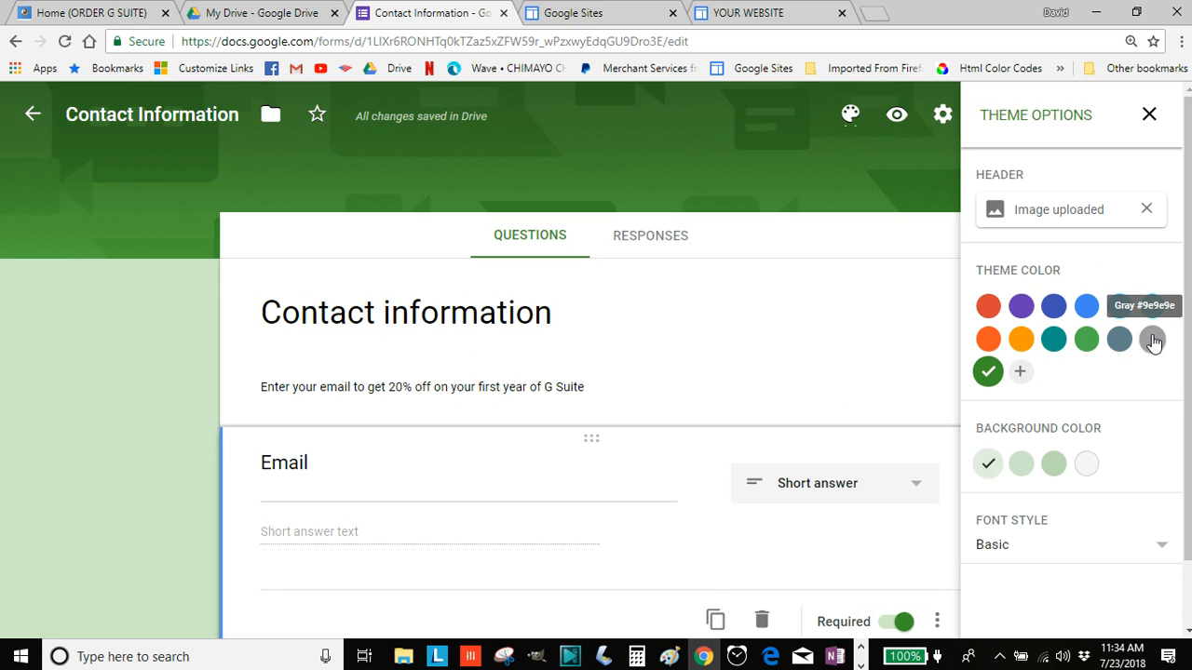
click(1055, 343)
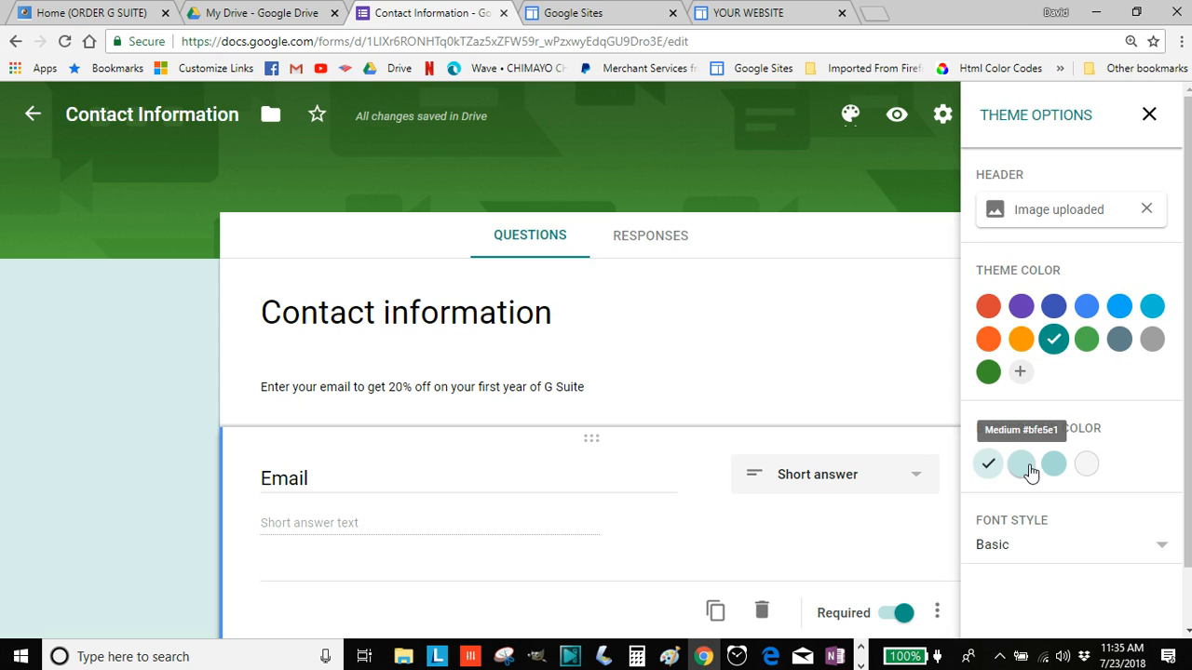
click(1026, 220)
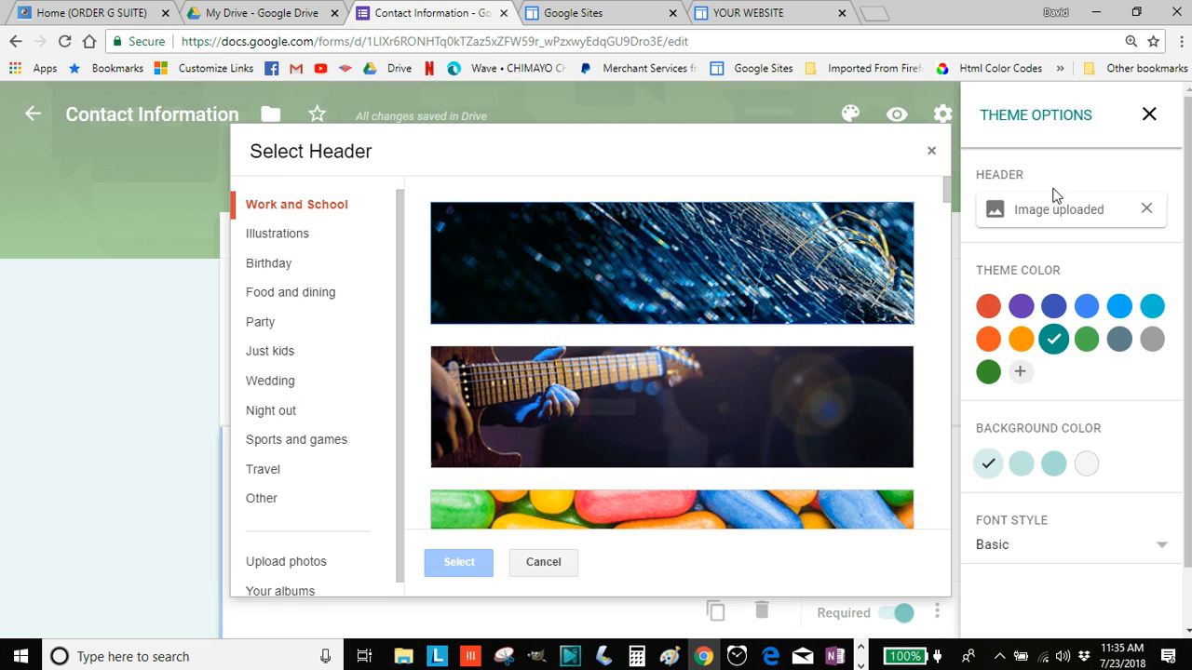
Upload order g suite.jpg from the computer as the new header image
scroll(756, 298, down, 1)
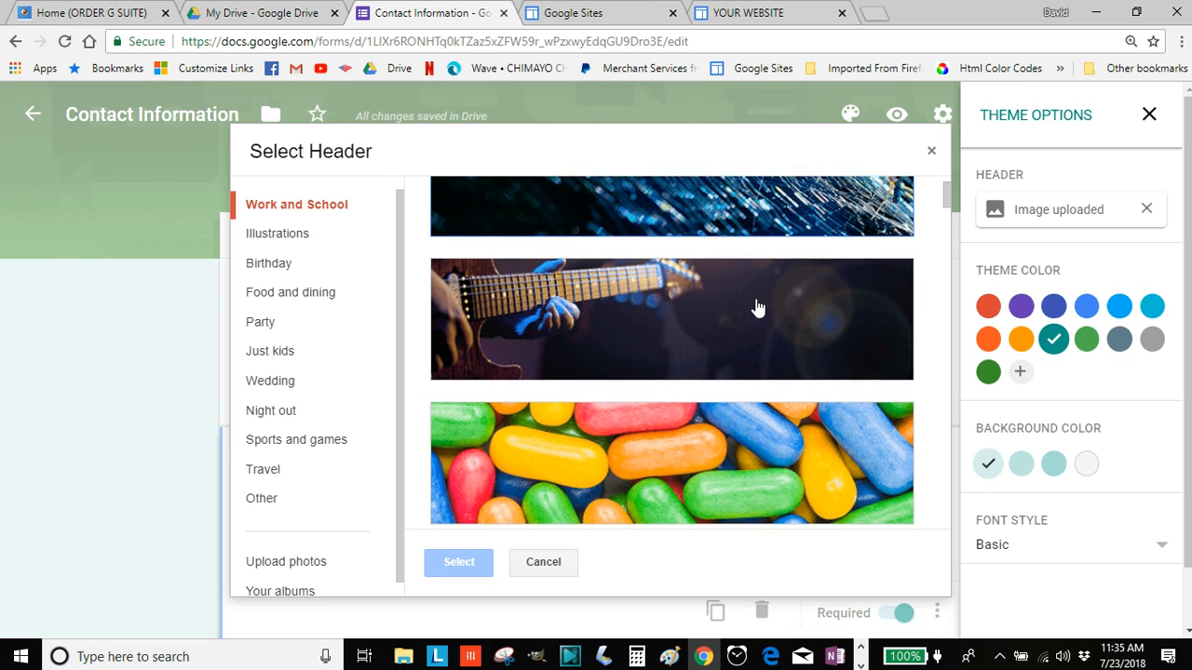
scroll(841, 426, down, 1)
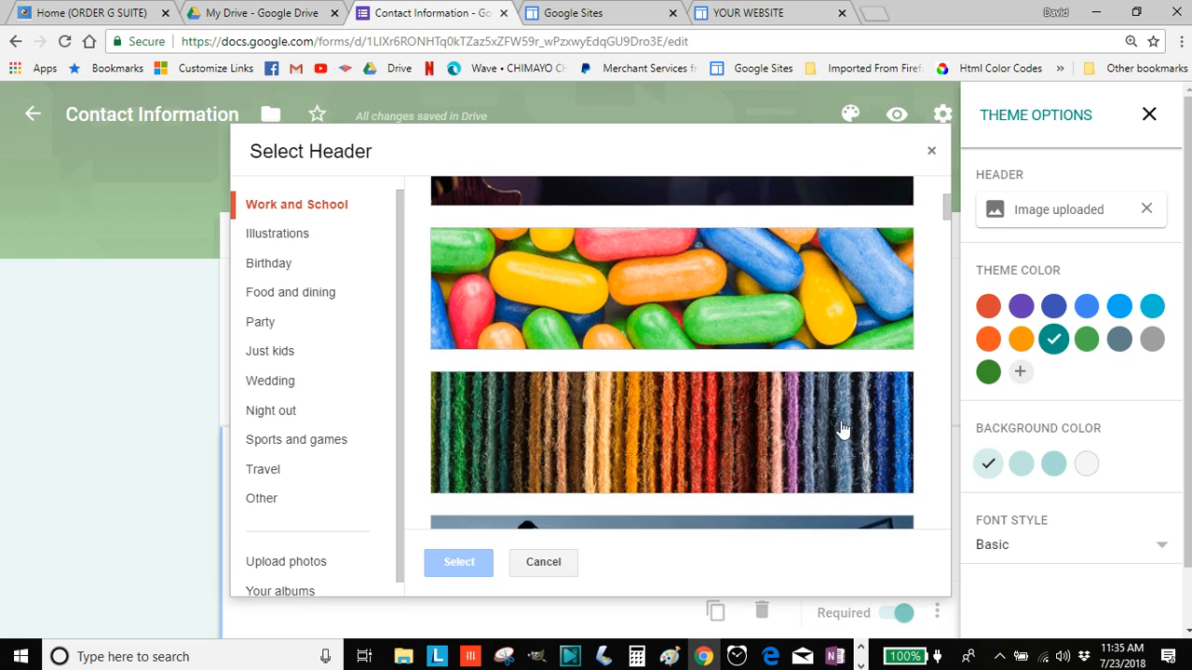
scroll(689, 391, down, 1)
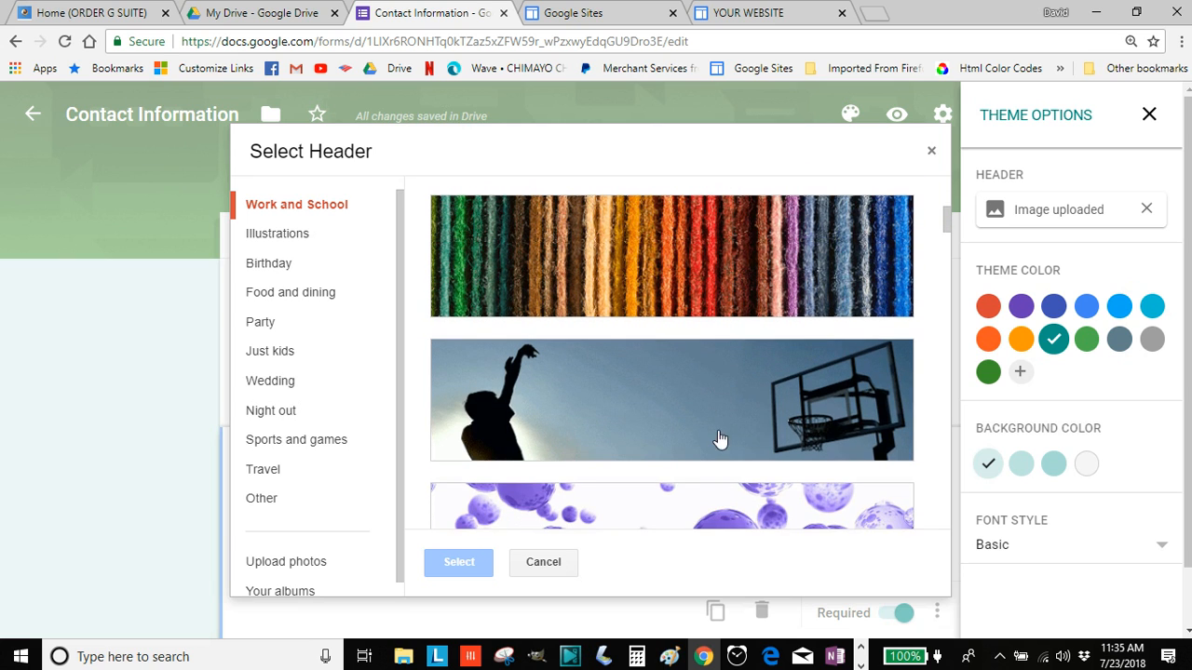
scroll(298, 523, down, 1)
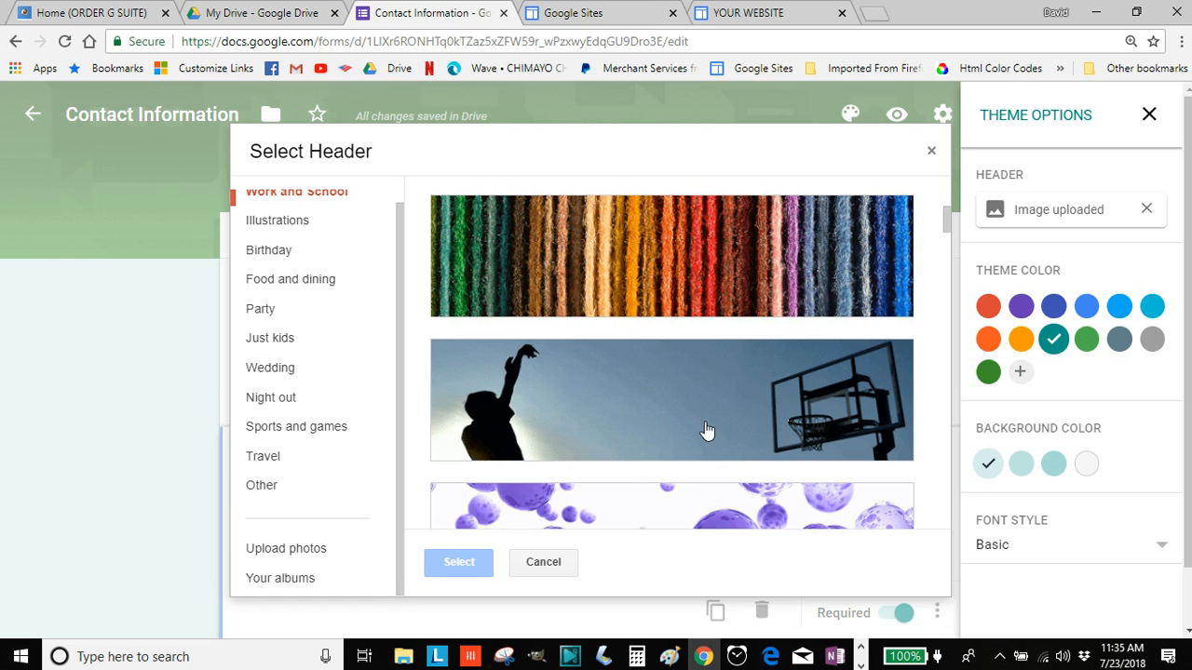
scroll(705, 428, up, 2)
scroll(694, 390, up, 1)
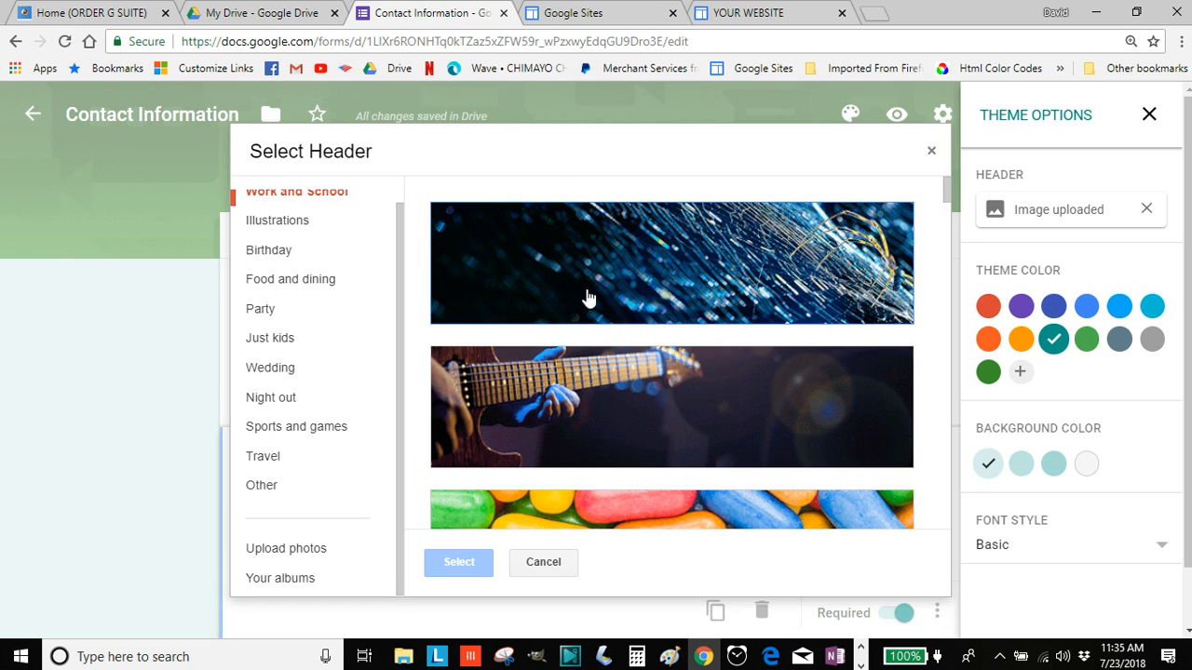
scroll(360, 260, up, 1)
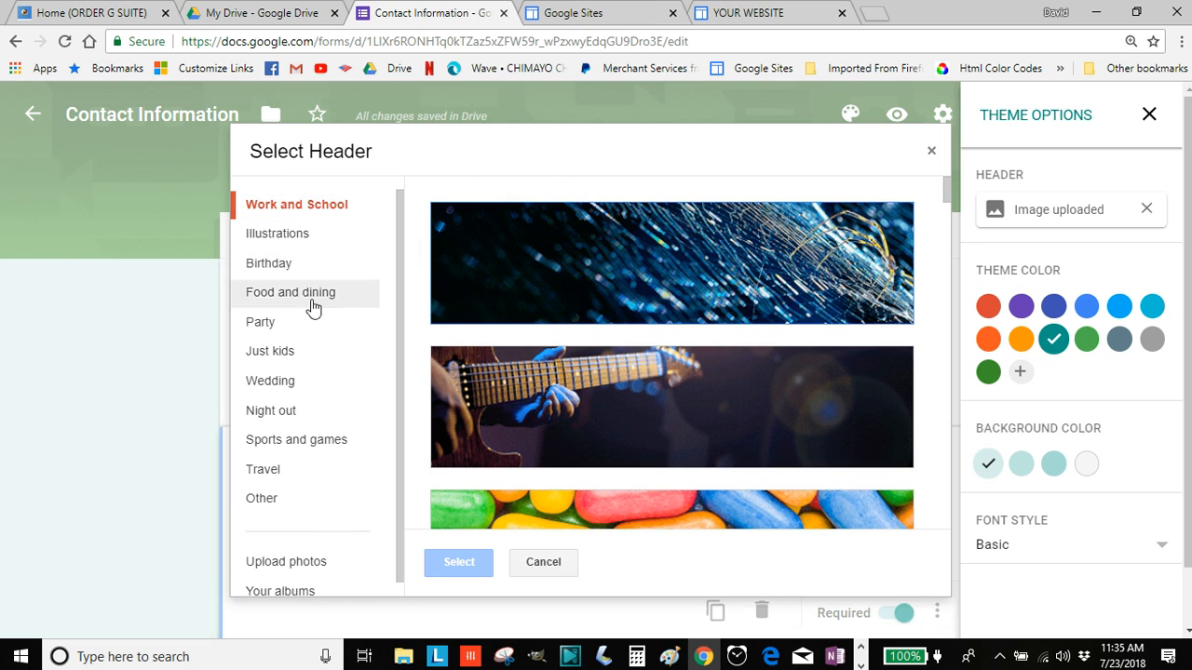
click(321, 566)
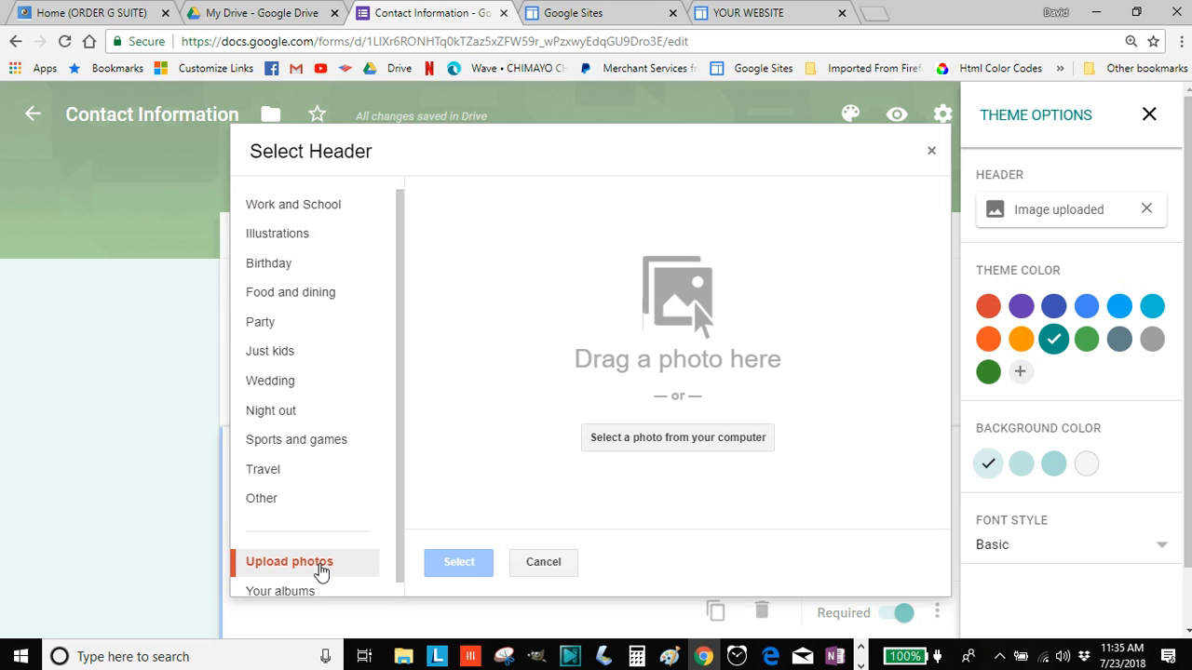
click(676, 436)
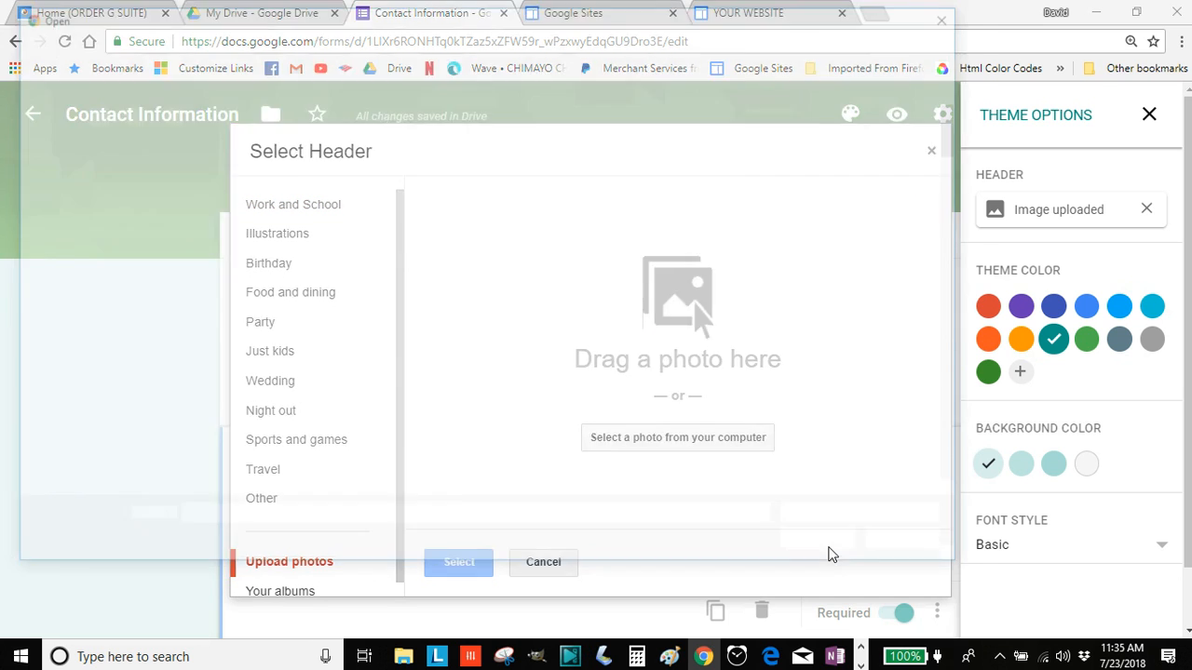
scroll(799, 287, down, 3)
scroll(798, 298, down, 15)
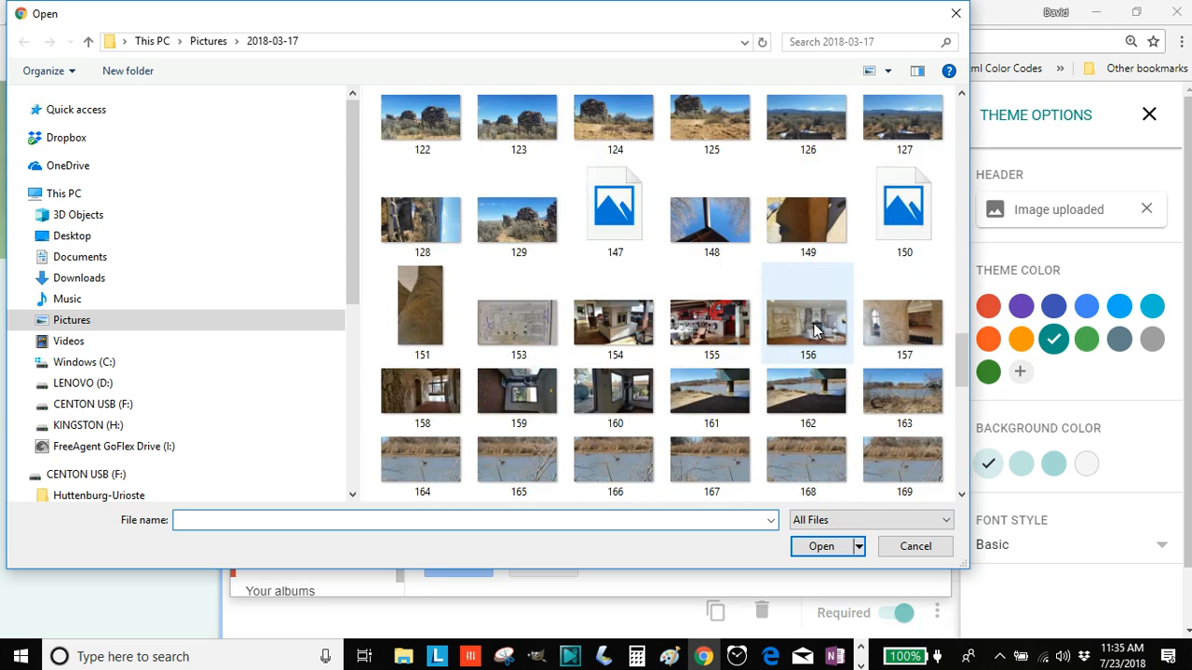
click(892, 368)
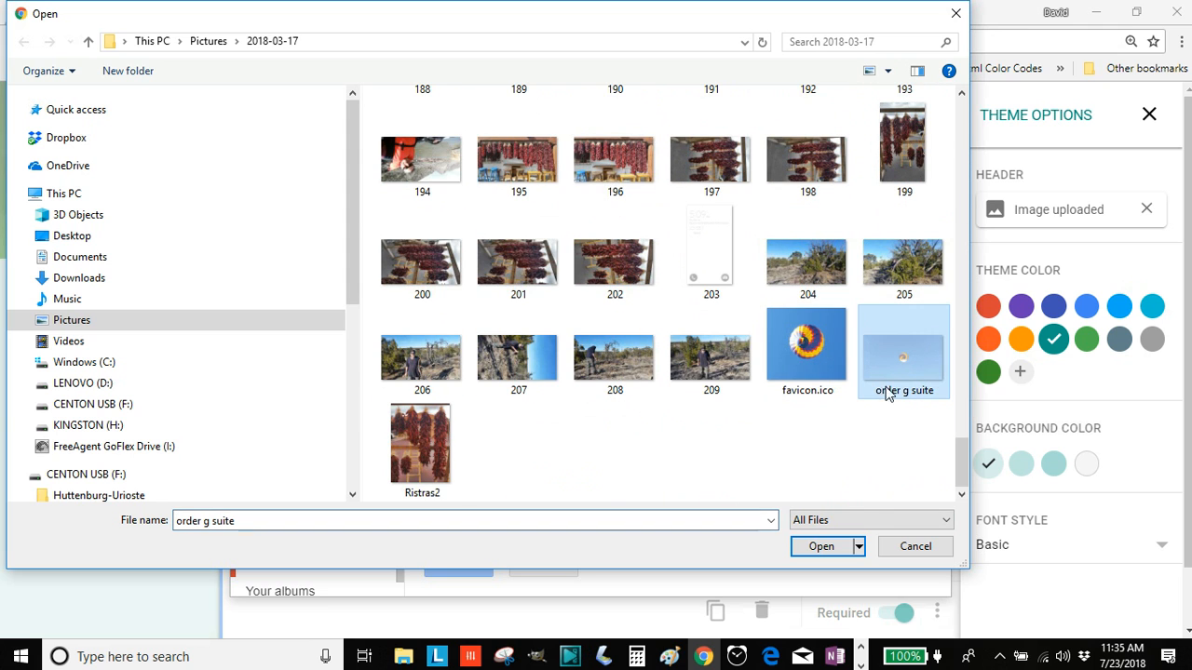
click(821, 547)
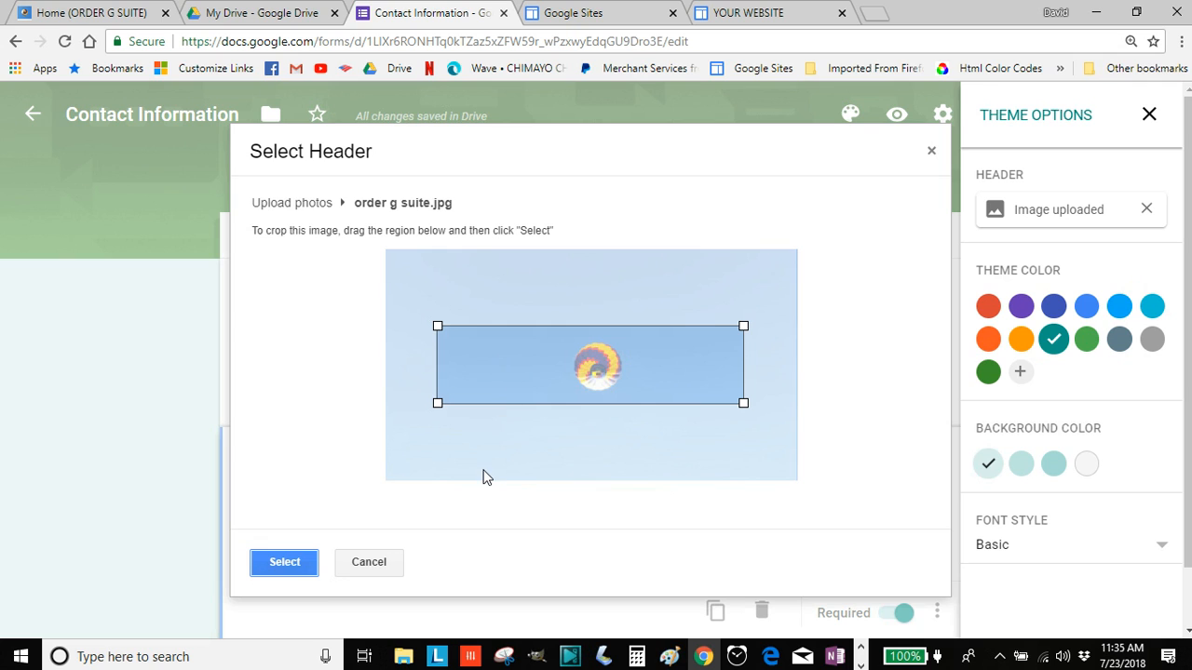
Apply the cropped hot-air balloon photo as the header and close the theme options
click(293, 564)
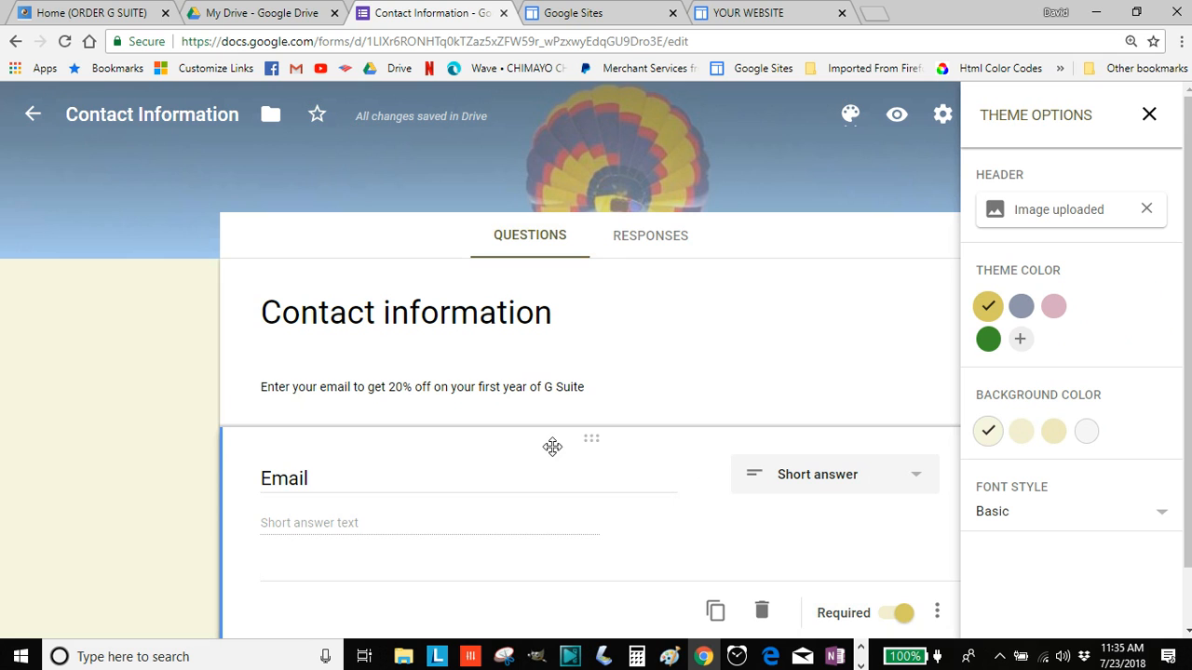
click(1149, 115)
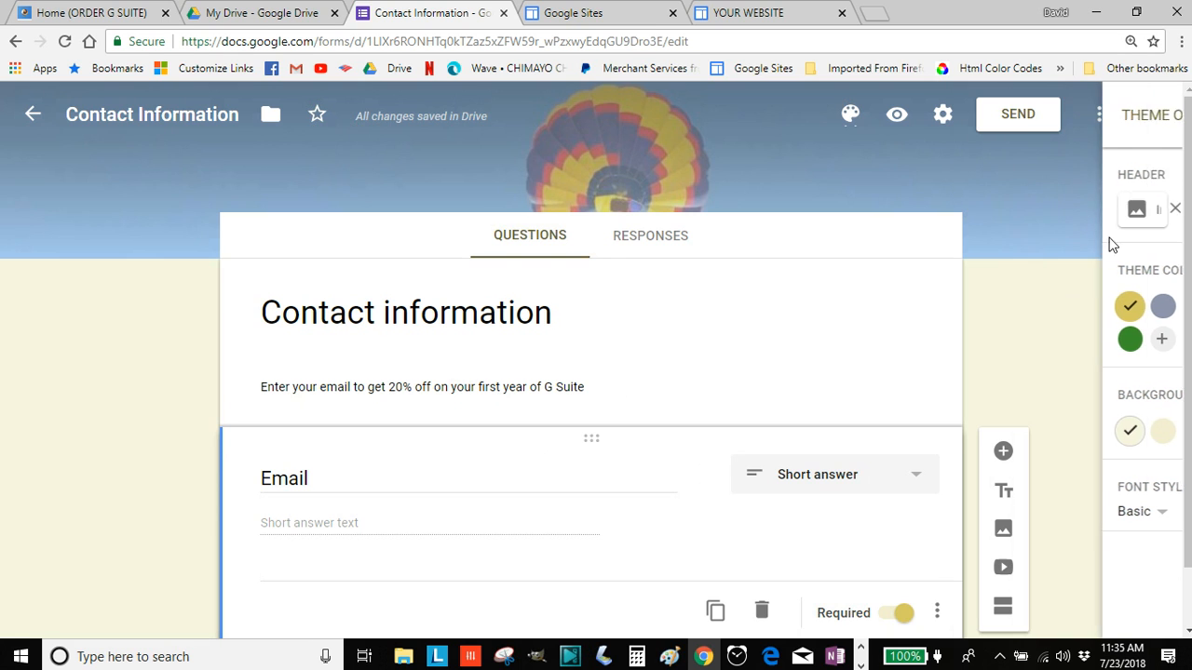
scroll(601, 445, down, 1)
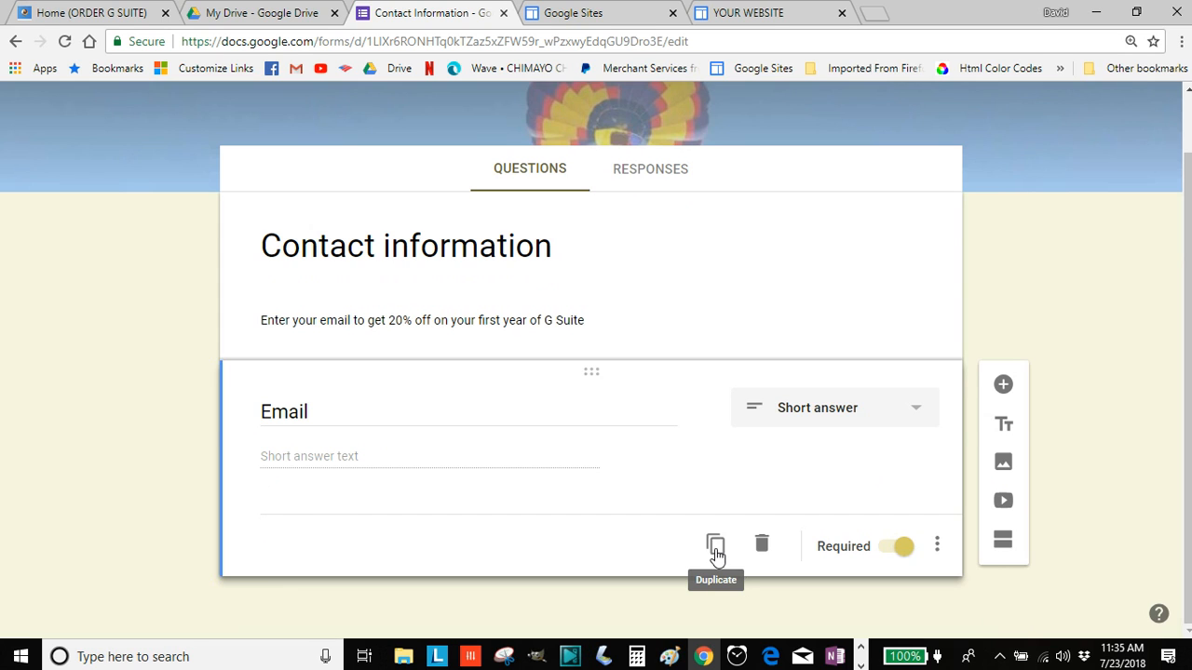
In form settings, turn on Collect email addresses and turn off Limit to 1 response
scroll(796, 372, up, 1)
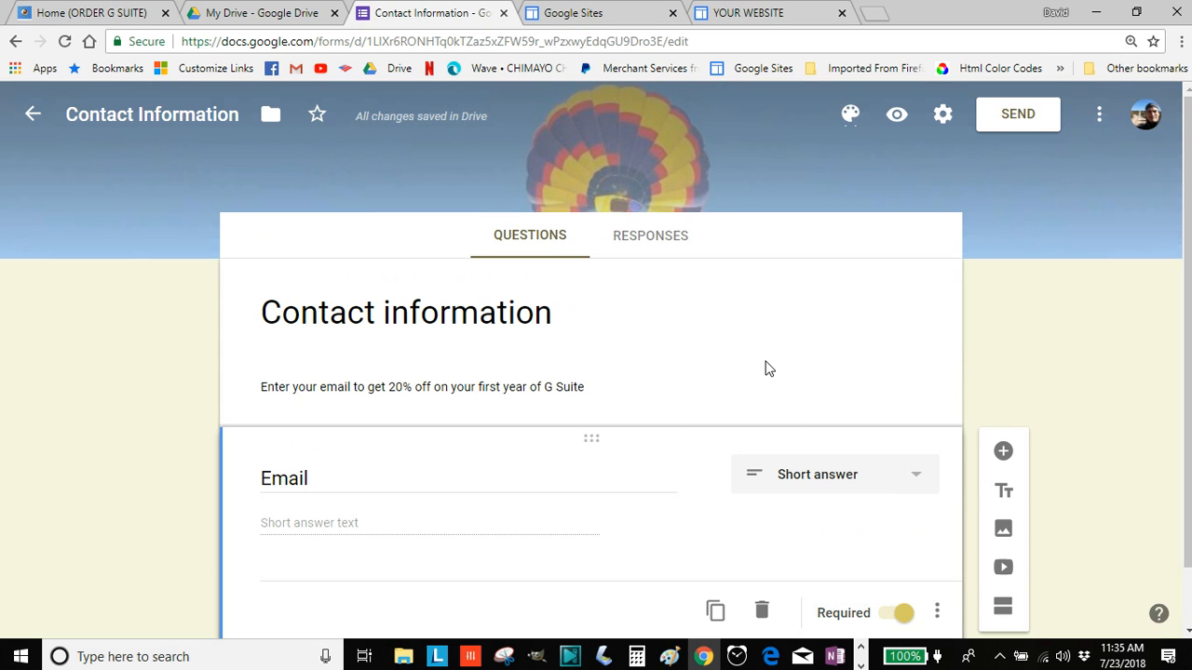
click(943, 114)
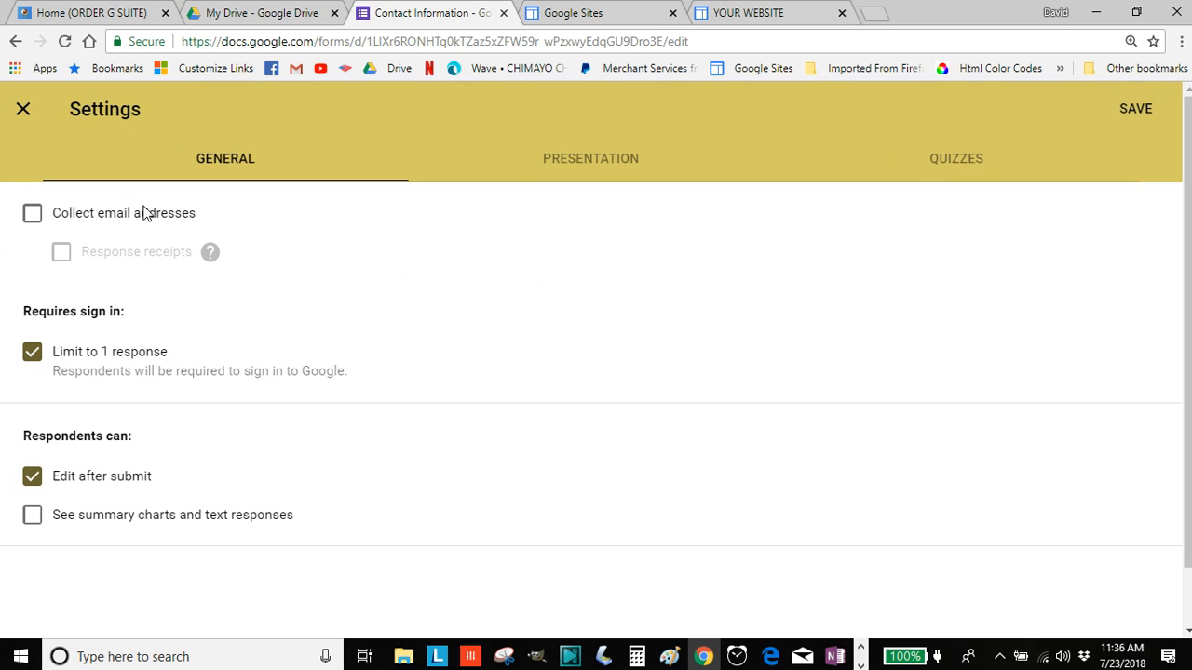
click(36, 222)
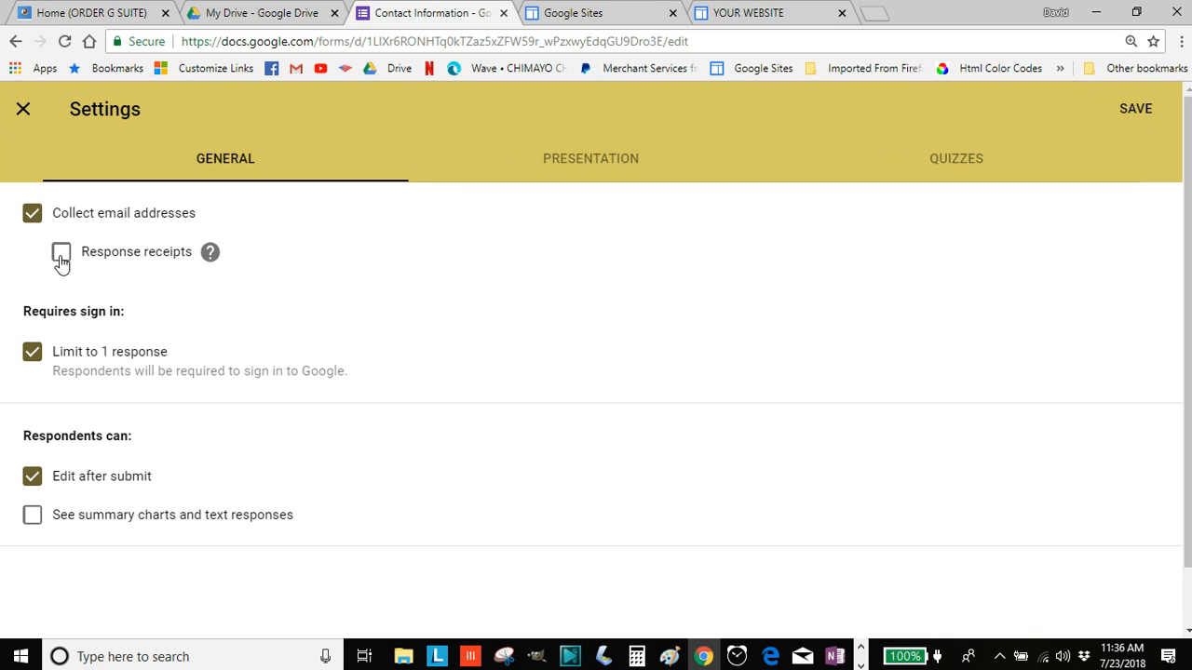
click(32, 359)
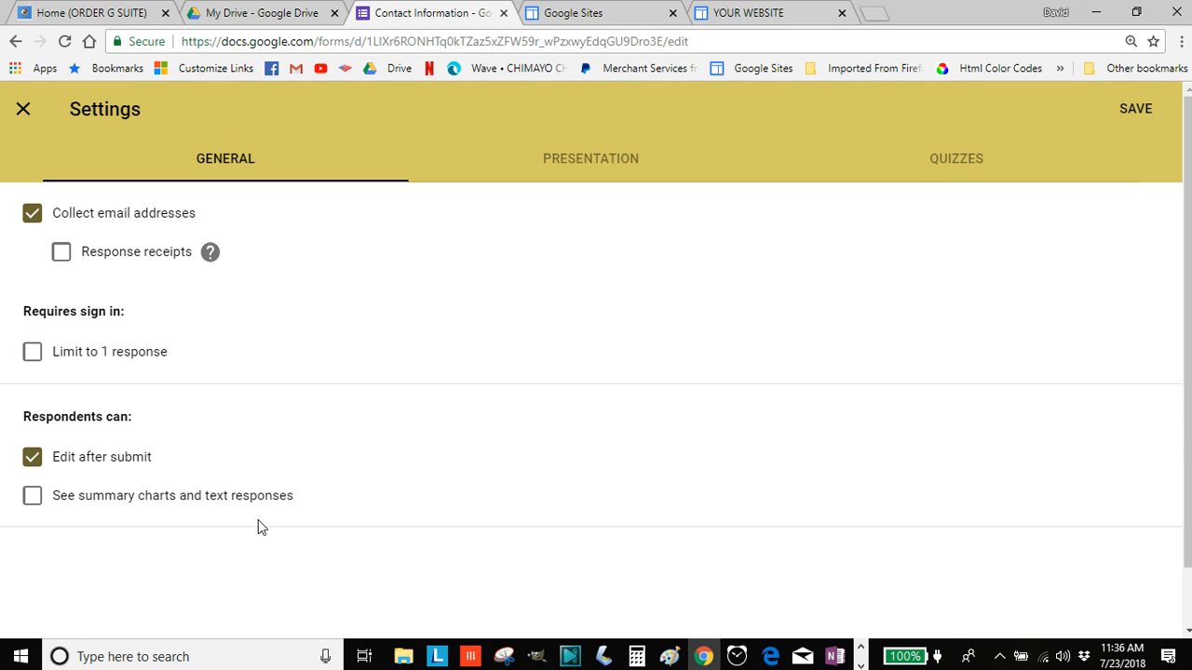
click(587, 160)
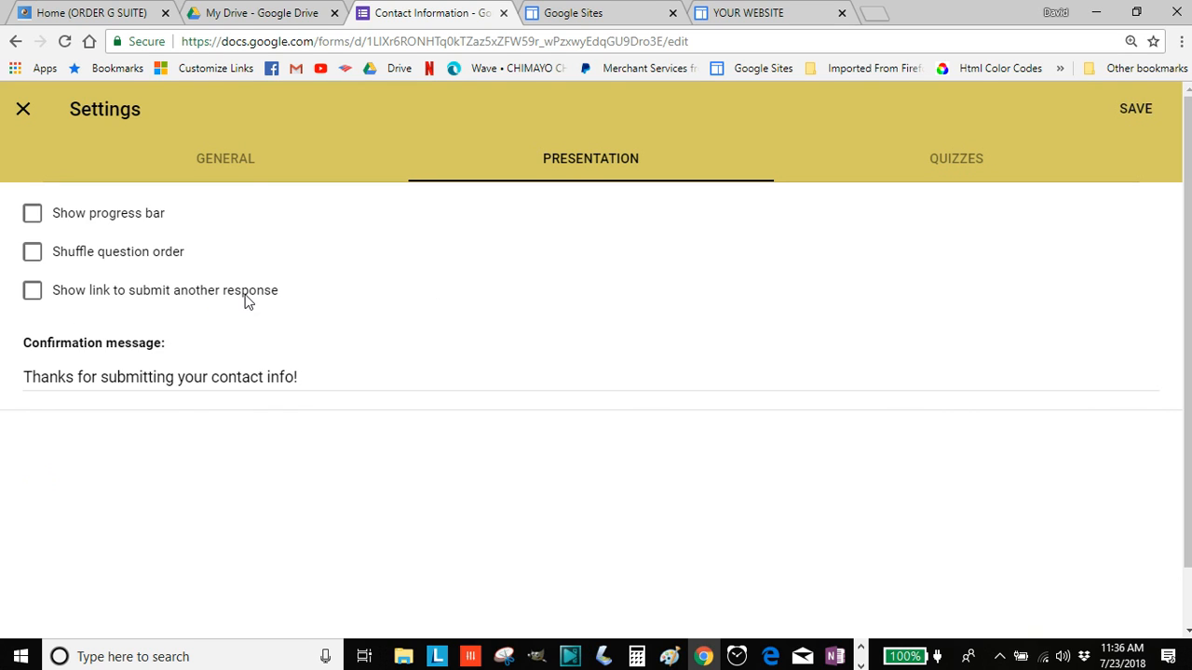
Show the submit-another-response link and write a 20%-off G Suite confirmation message with trial link
click(31, 291)
click(294, 377)
key(BackSpace)
key(BackSpace)
key(BackSpace)
key(BackSpace)
key(BackSpace)
key(BackSpace)
key(BackSpace)
key(BackSpace)
key(BackSpace)
key(BackSpace)
key(BackSpace)
key(BackSpace)
text(email address)
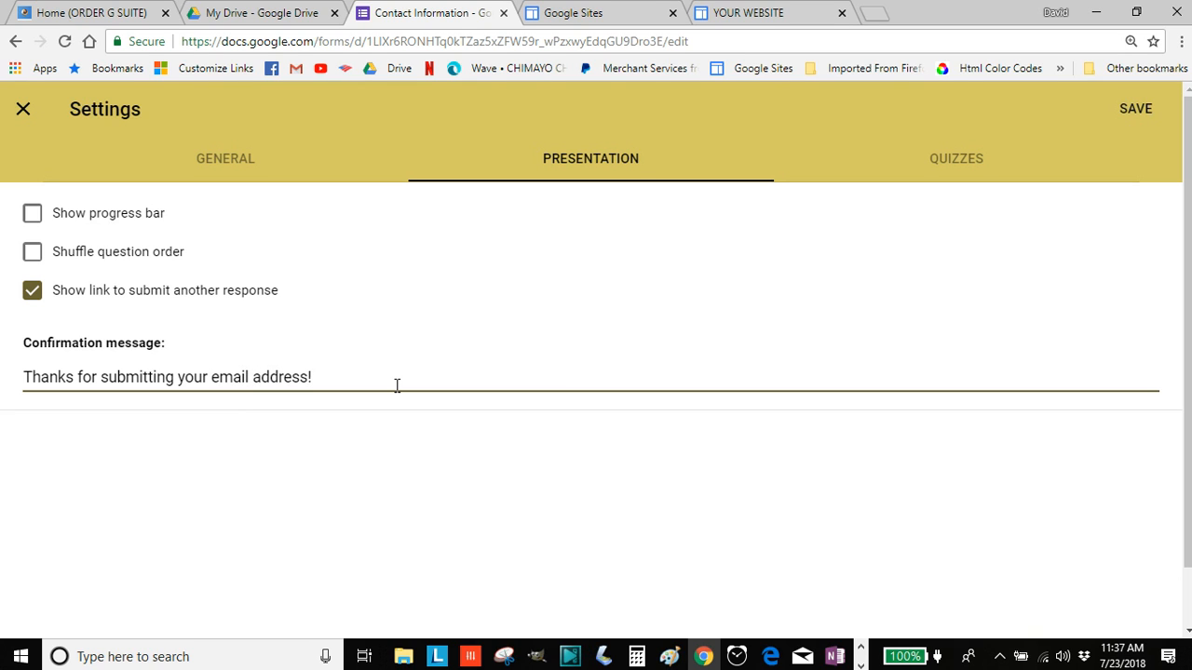
text(. You will be receiving a code )
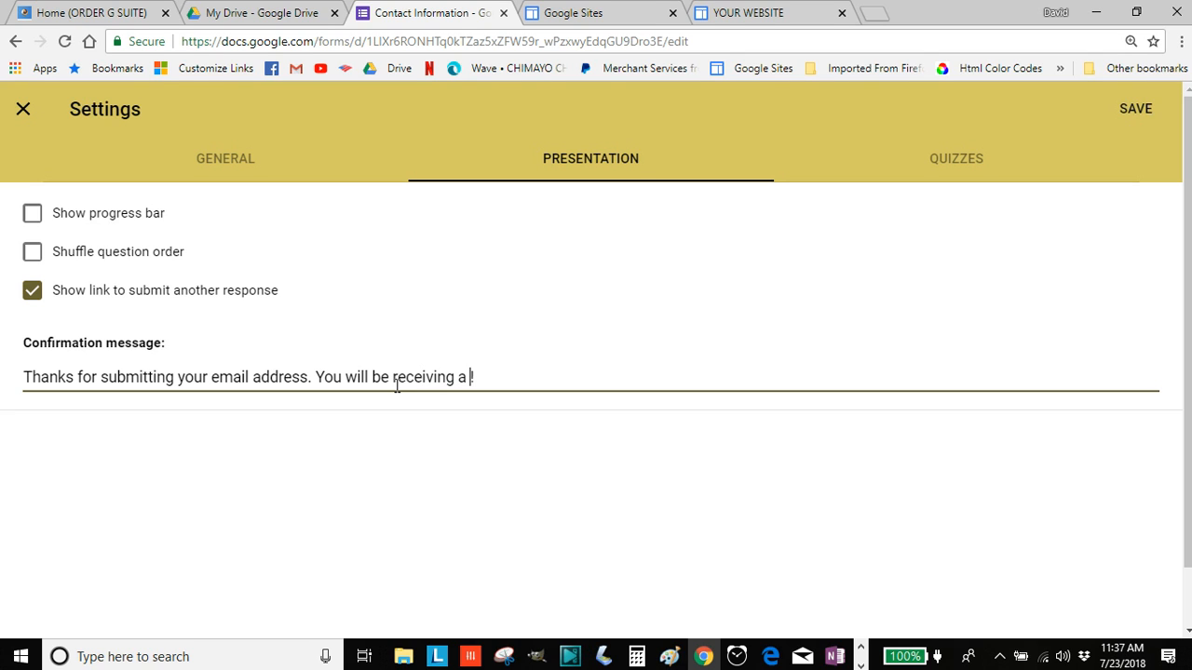
text(to get your )
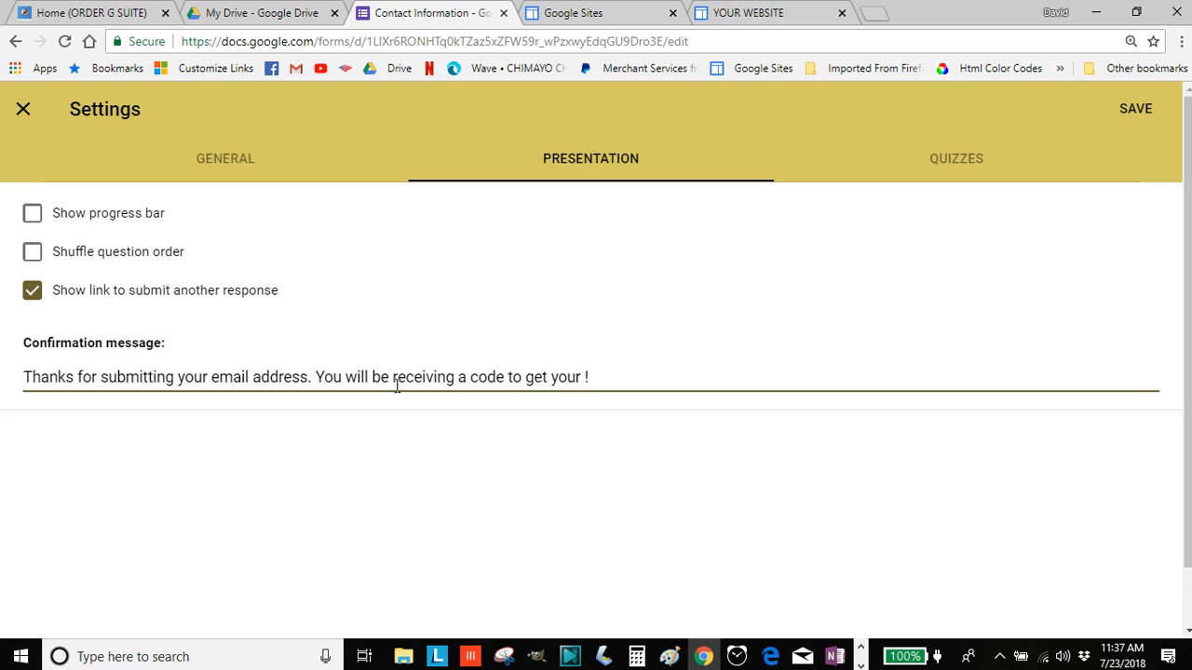
text(20% off on G Suite!)
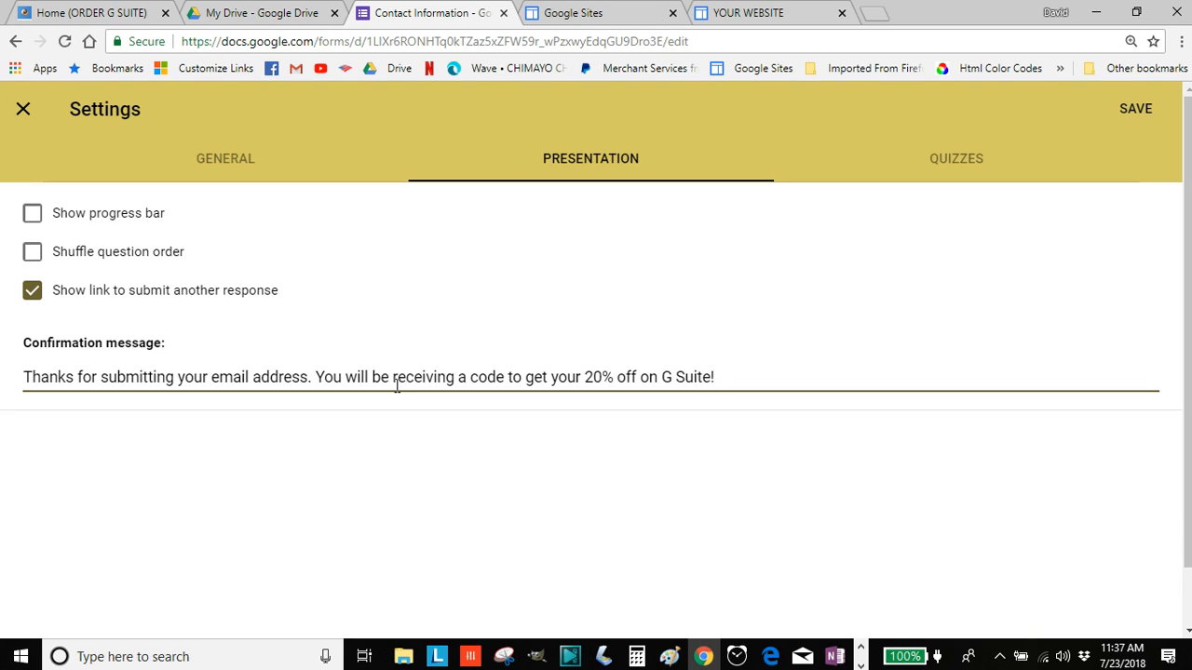
text( In the meantime, don't fo)
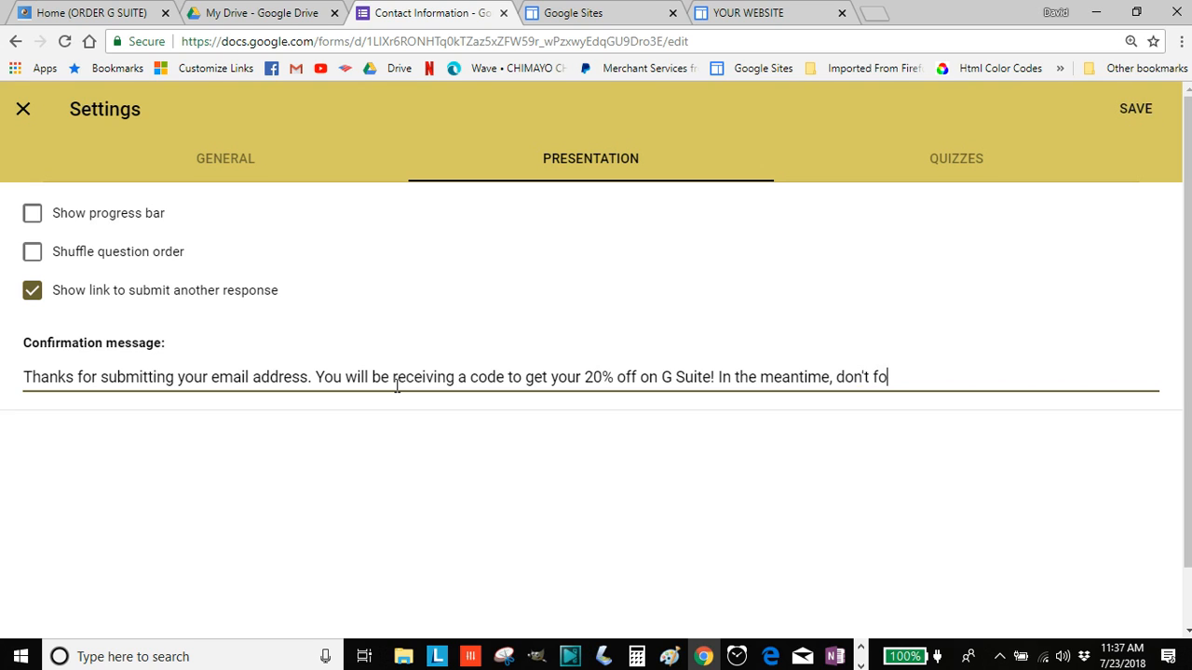
text(rget to sign up fo)
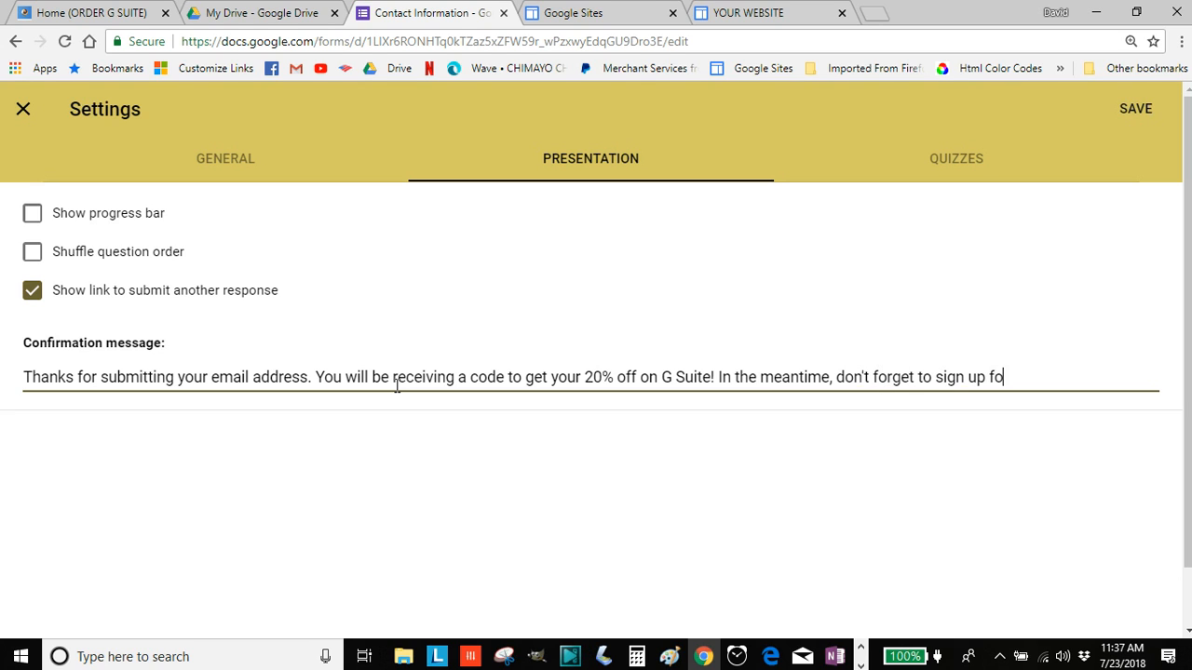
text(r the free thr)
key(BackSpace)
text(rial--h)
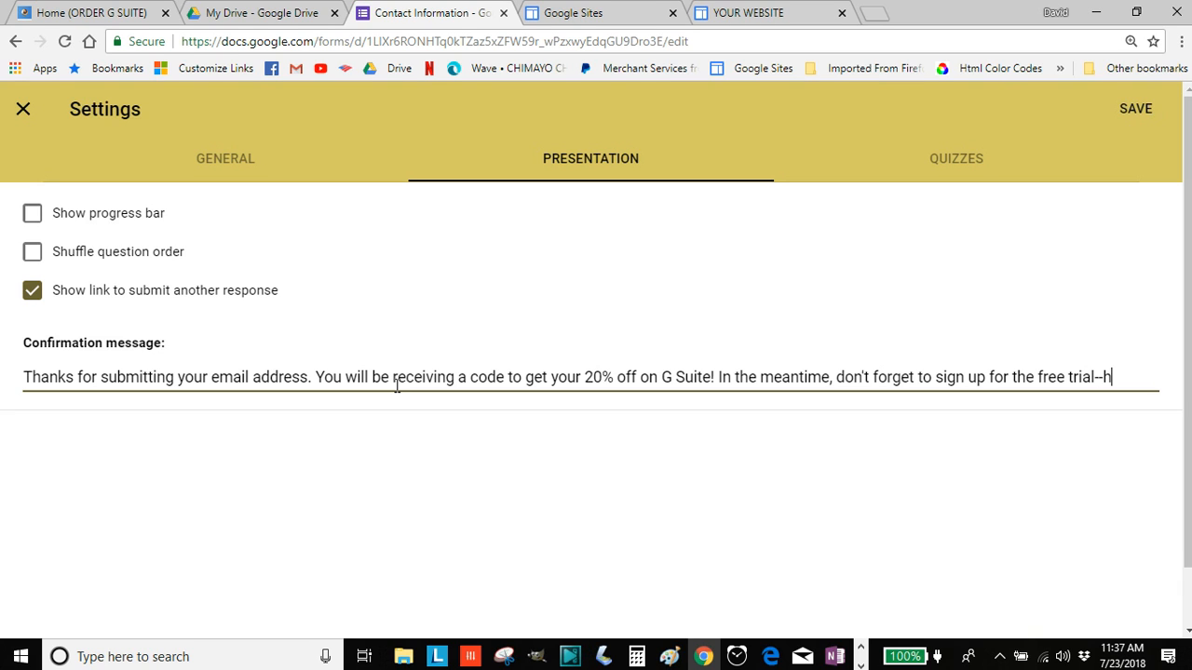
text(ere is the link:)
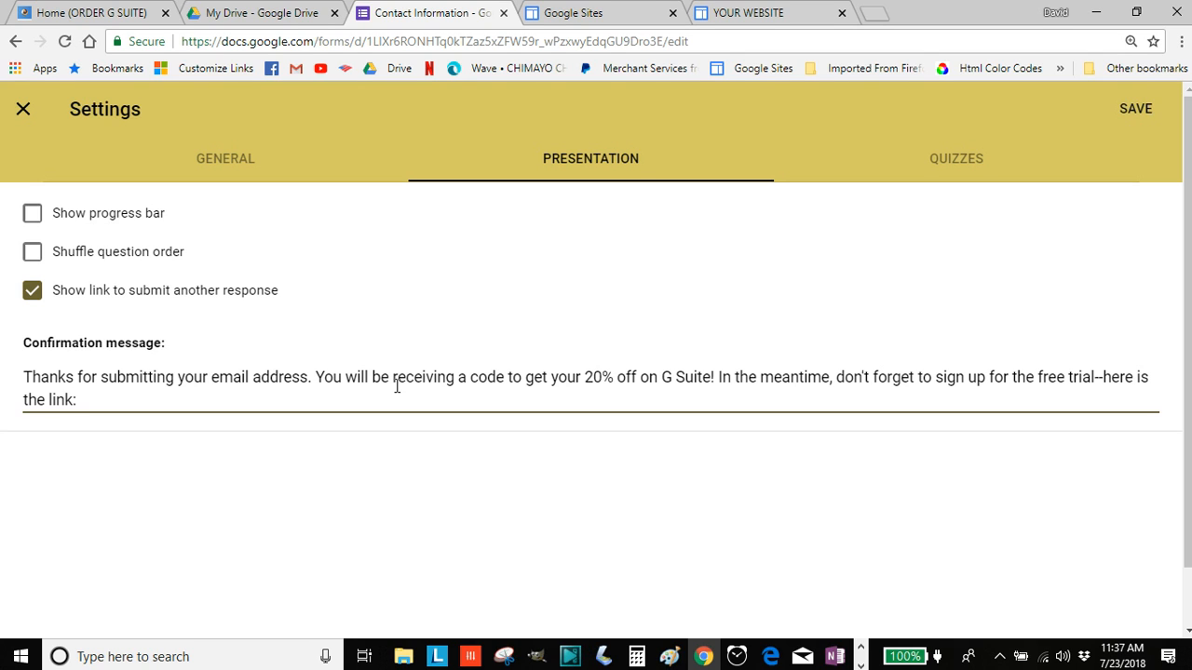
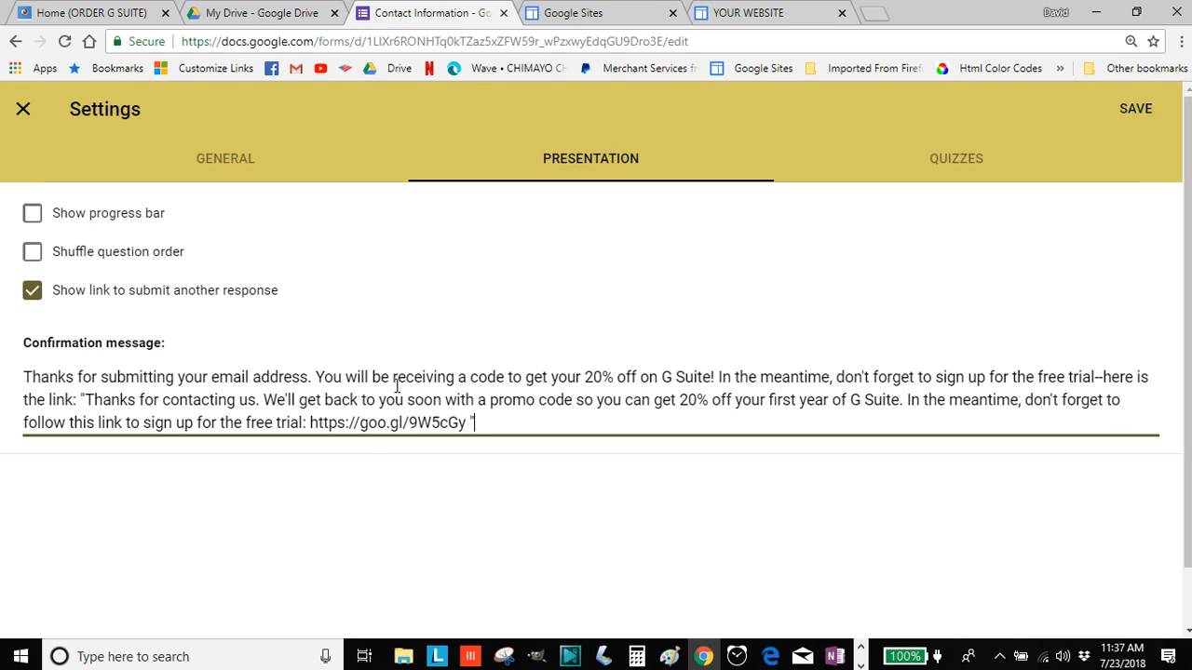
click(81, 395)
drag(81, 395, 308, 424)
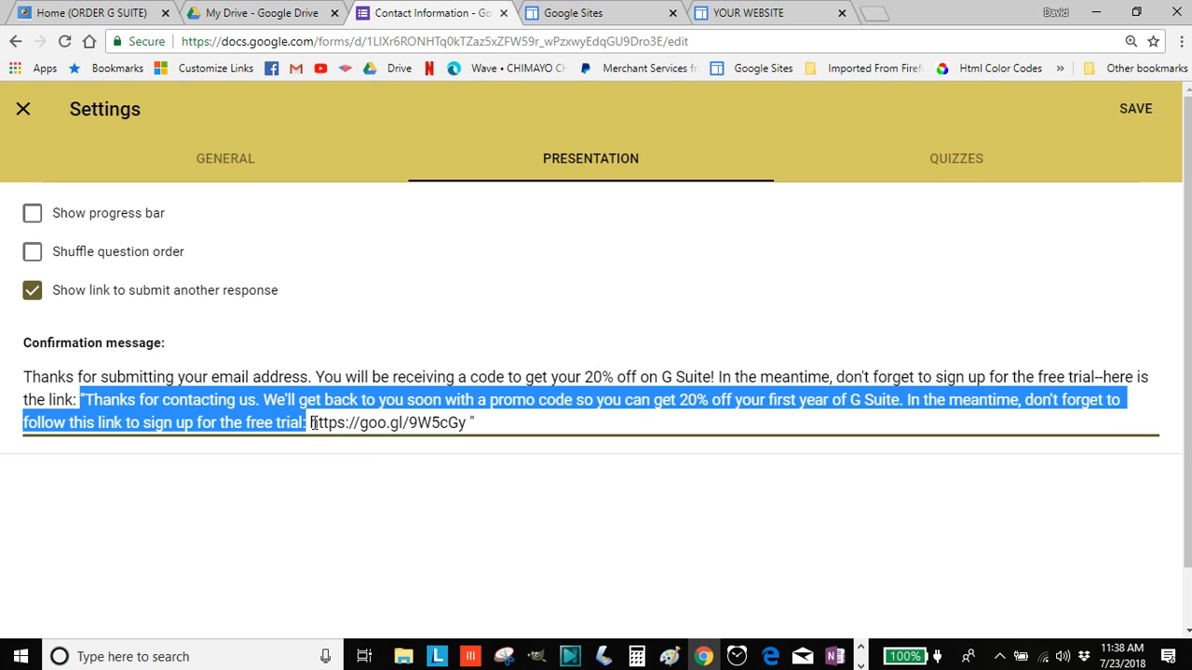
key(BackSpace)
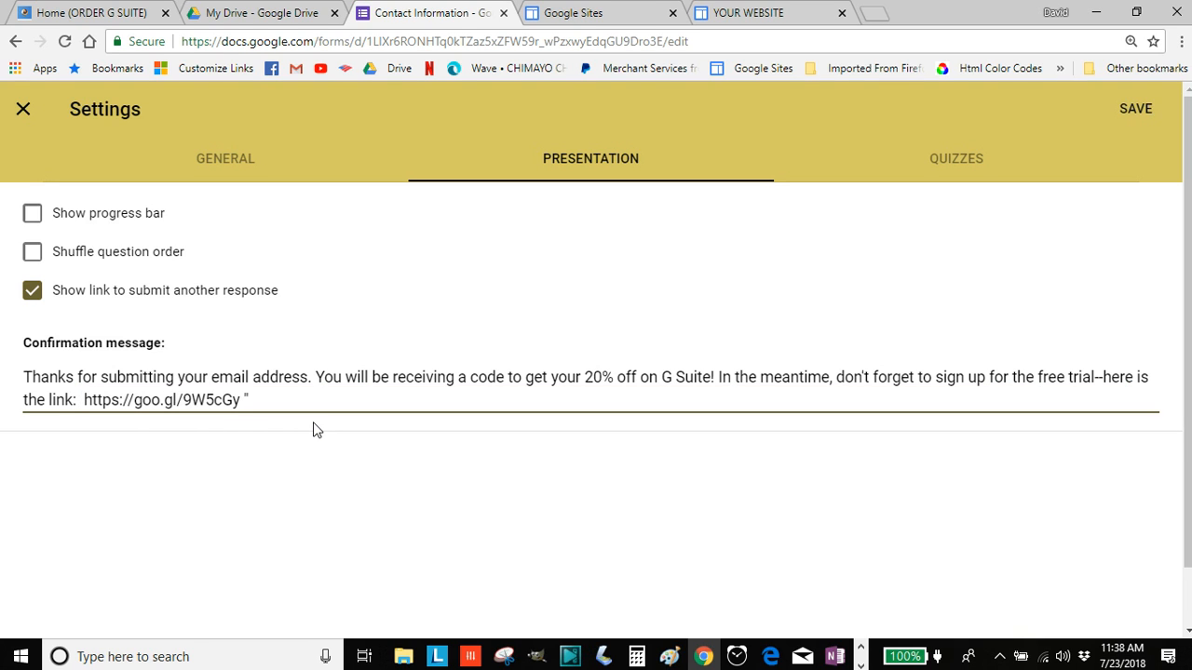
key(BackSpace)
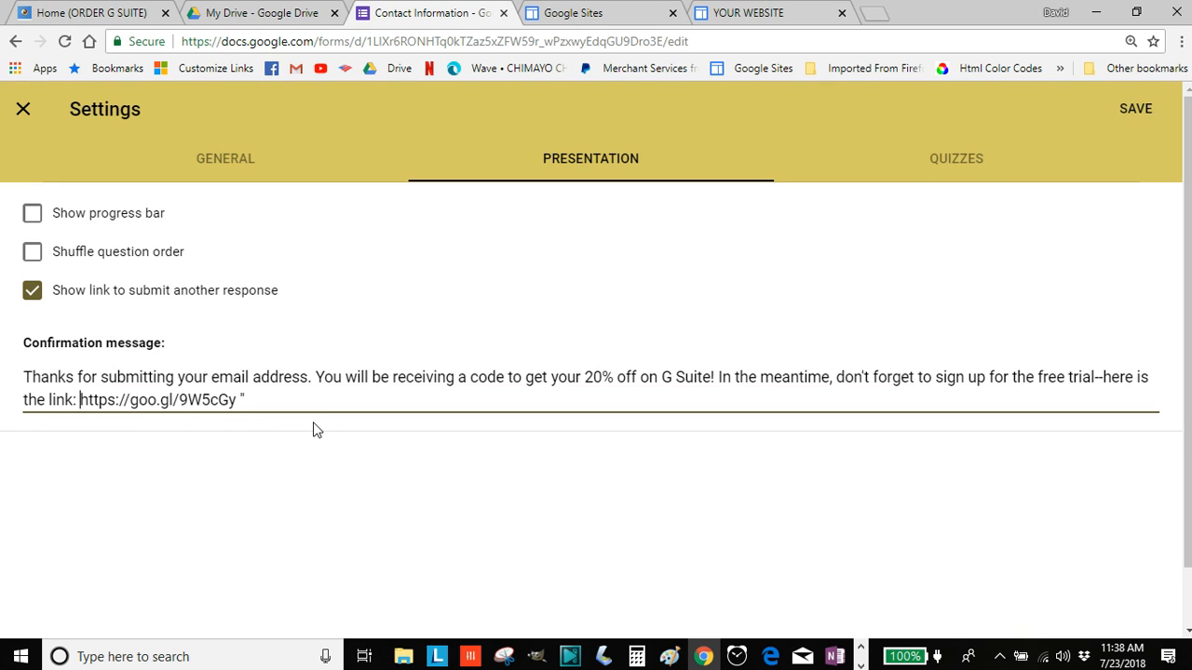
key(End)
key(BackSpace)
Save the updated confirmation settings and preview the form as respondents see it
click(1140, 112)
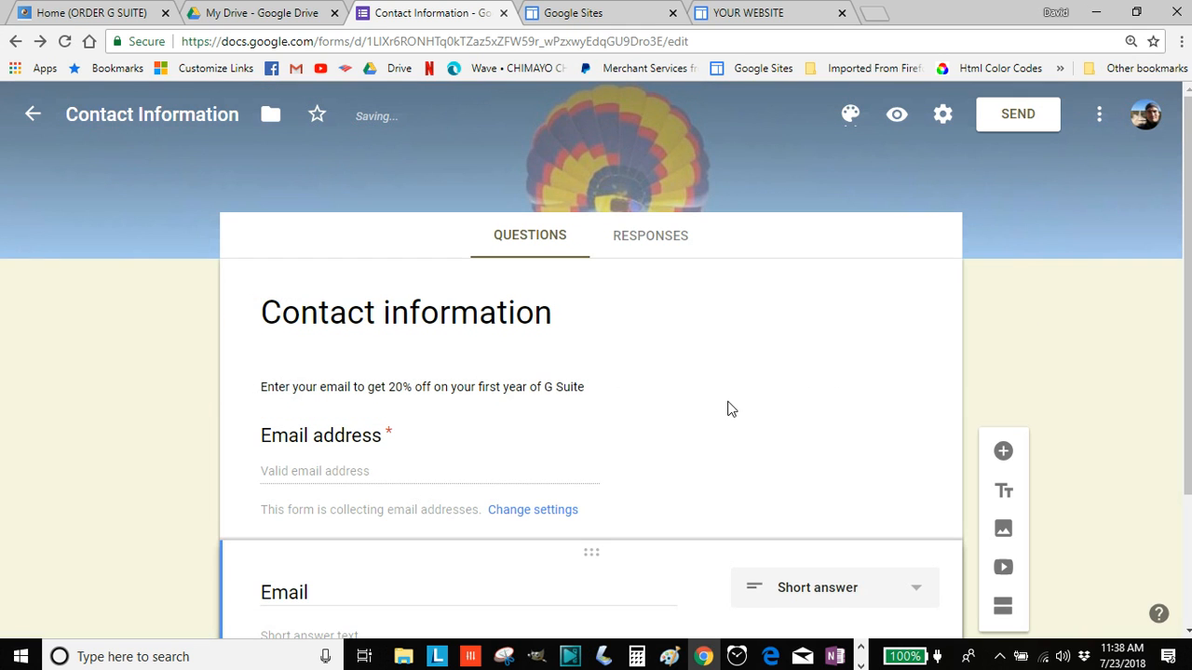
scroll(728, 400, down, 2)
scroll(735, 405, up, 2)
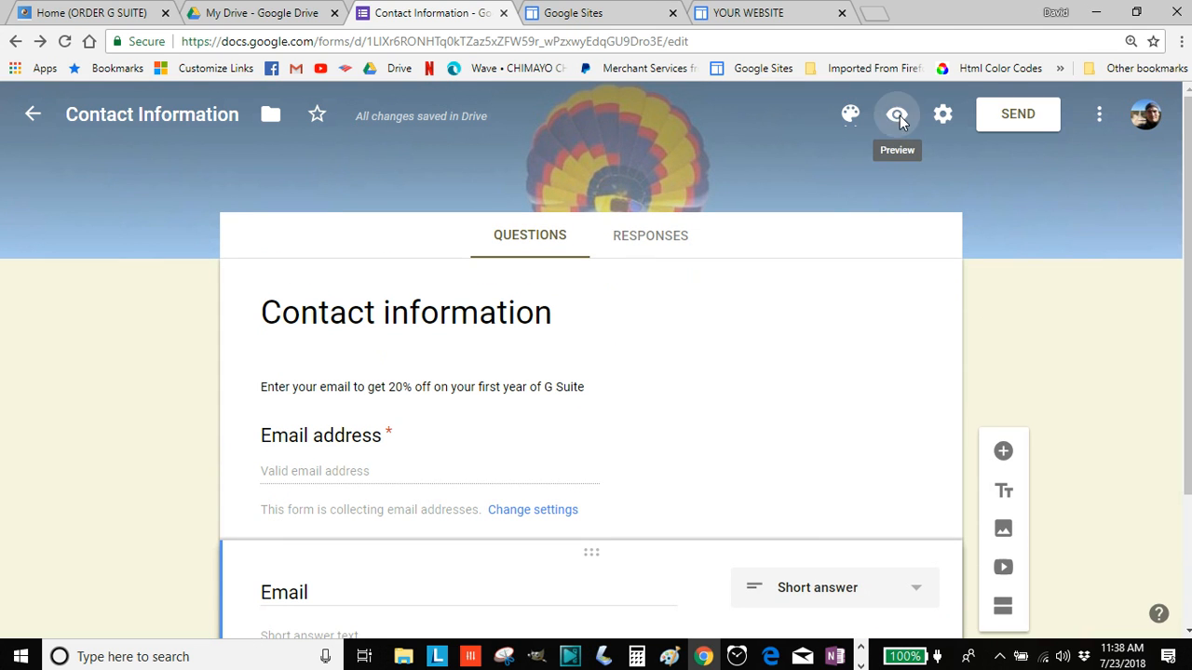
click(898, 114)
scroll(735, 337, down, 1)
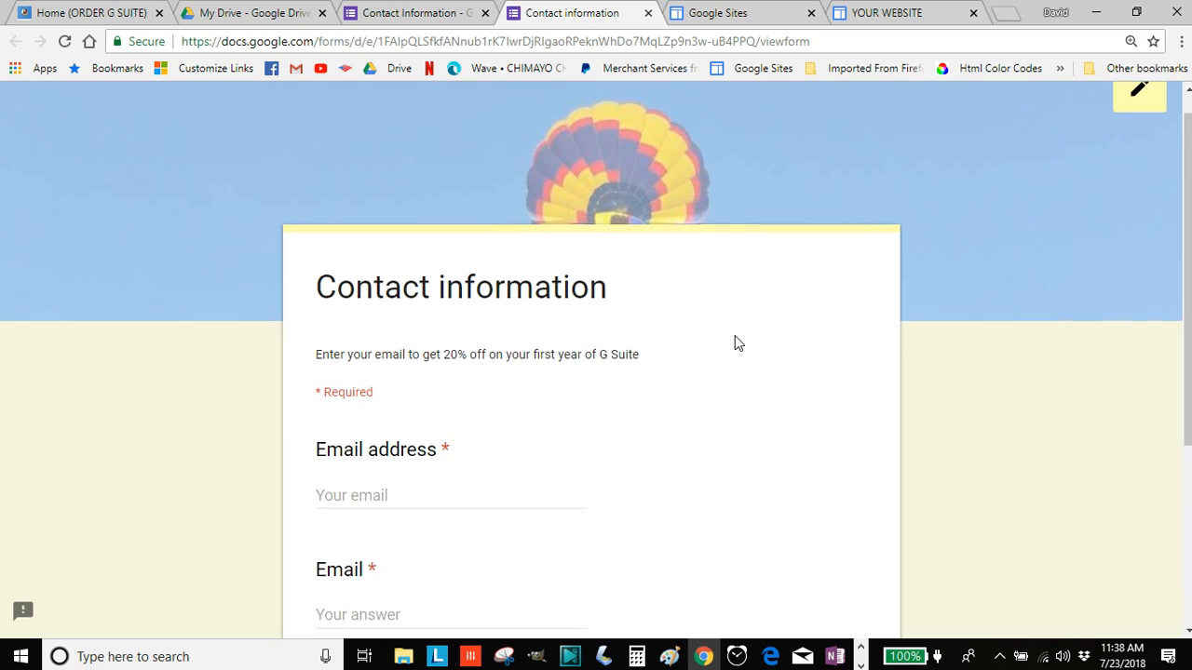
scroll(734, 339, down, 2)
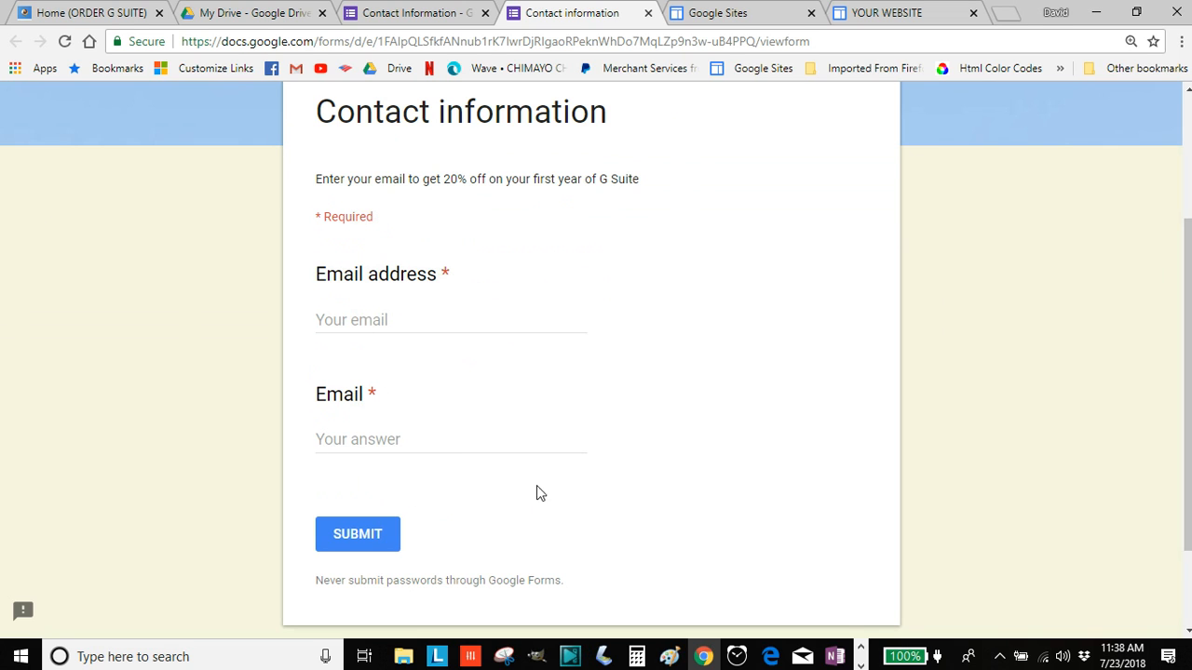
scroll(643, 308, up, 3)
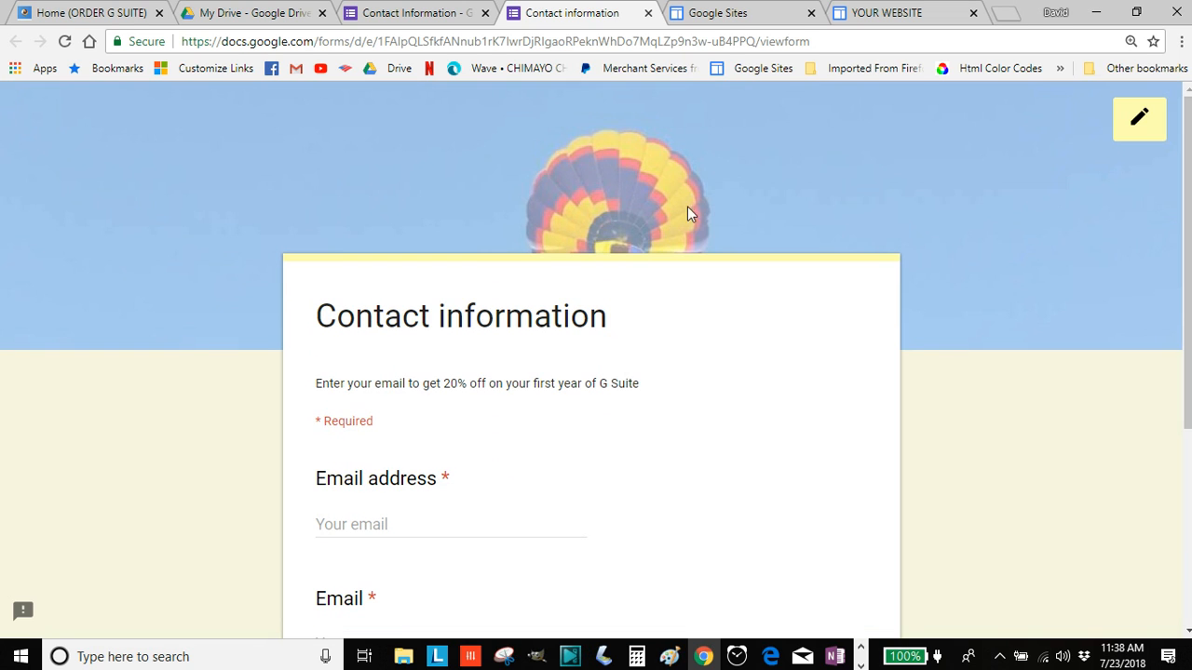
Back in the editor, delete the duplicate Email question
click(1142, 118)
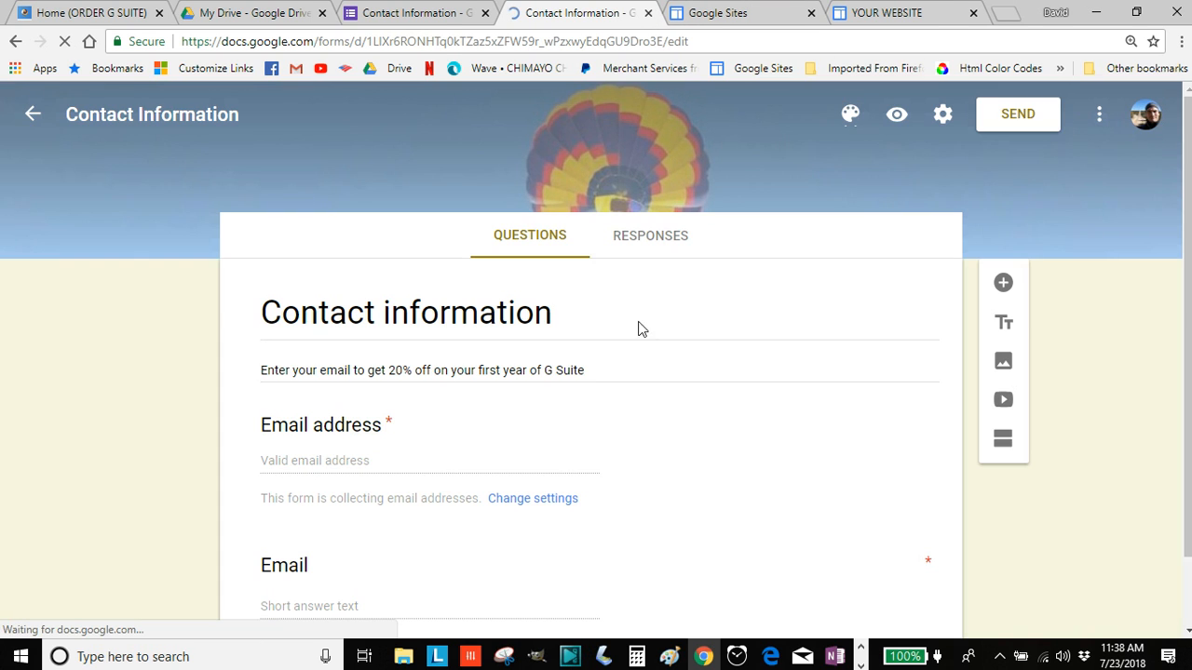
scroll(624, 429, down, 1)
click(663, 477)
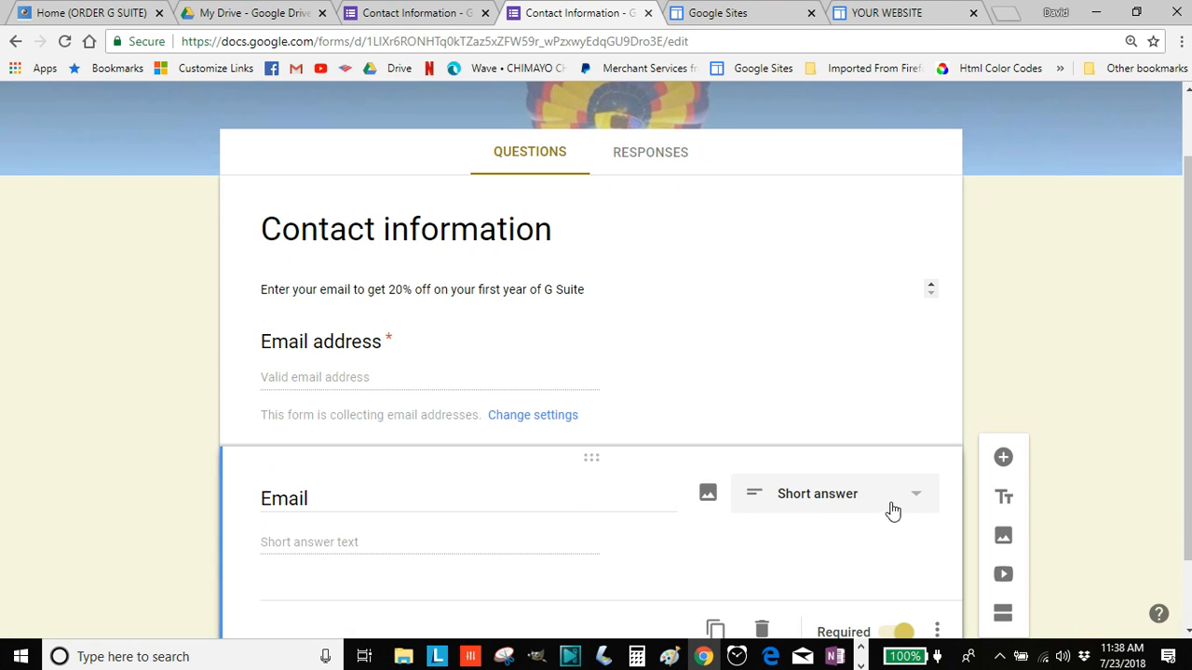
scroll(626, 512, down, 1)
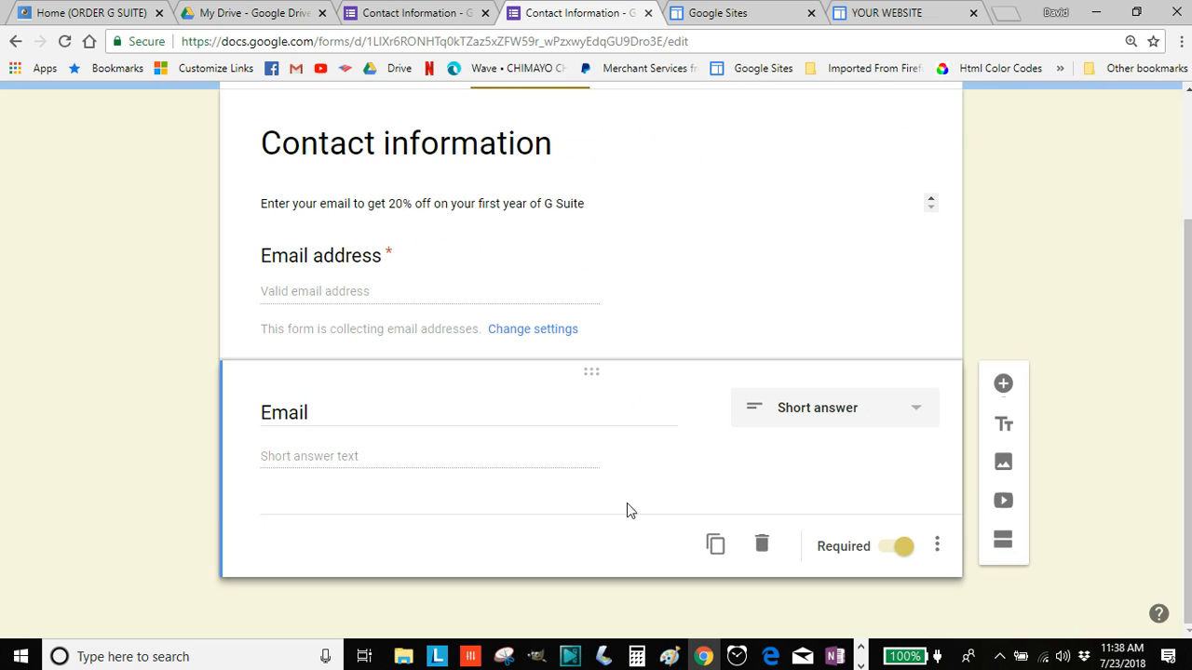
click(762, 548)
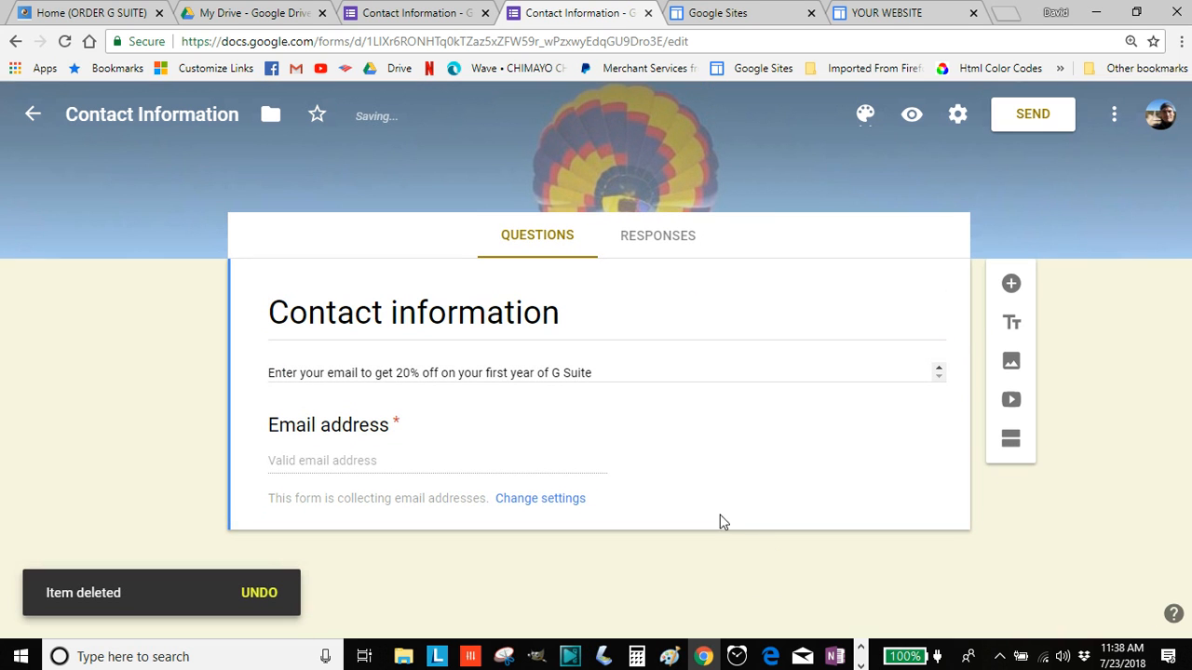
Preview the form again to confirm only the required Email address field remains
click(912, 118)
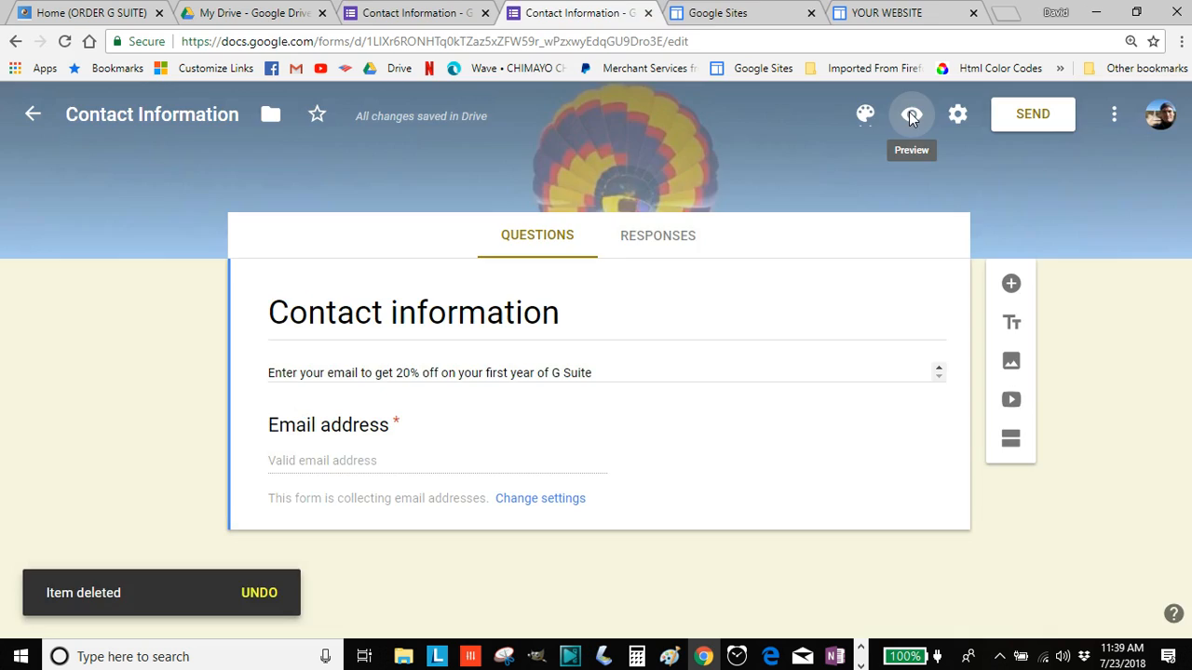
scroll(628, 427, down, 2)
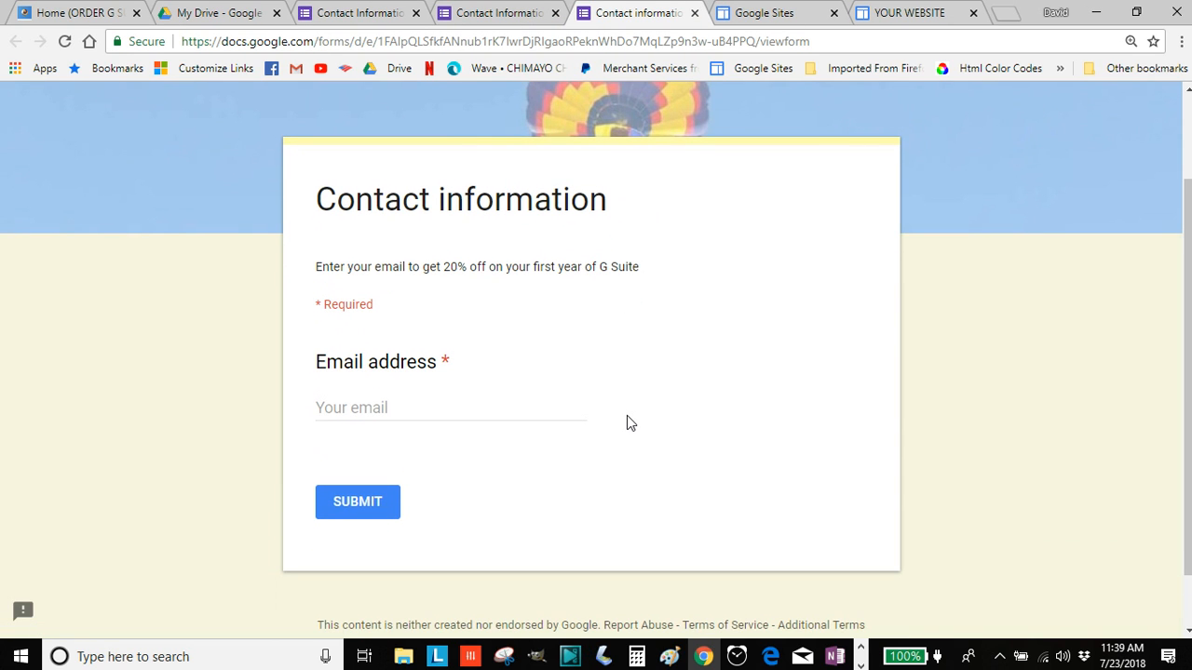
scroll(627, 424, up, 2)
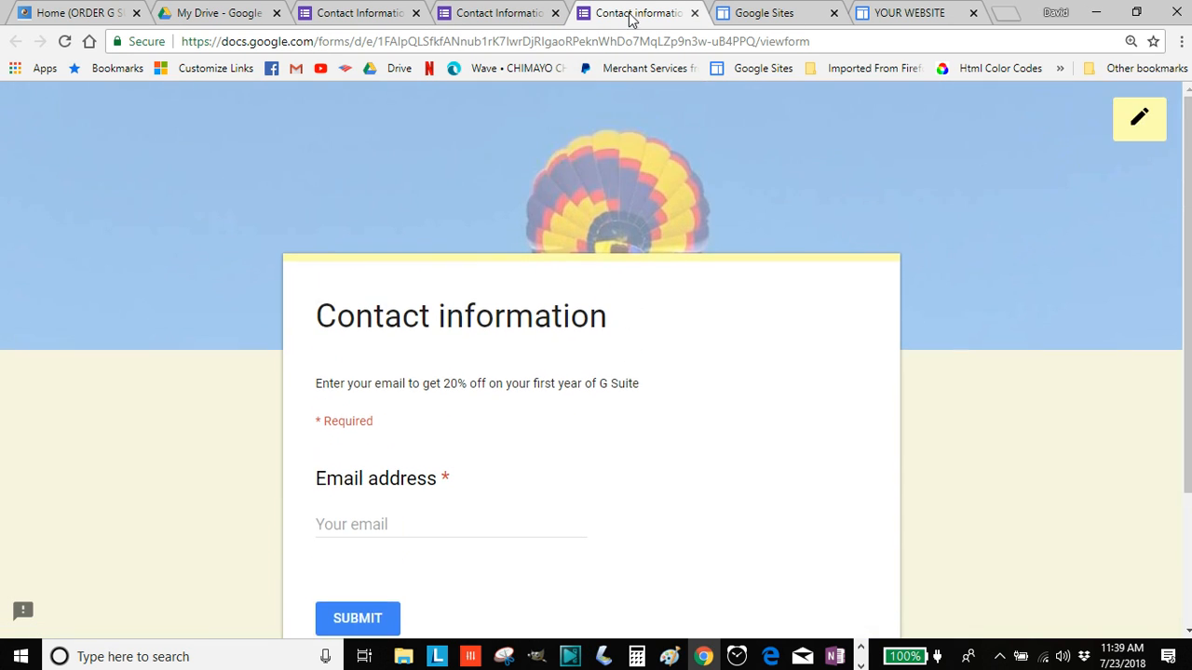
Select the live form's web address, then go to the YOUR WEBSITE Home page in edit mode
click(694, 14)
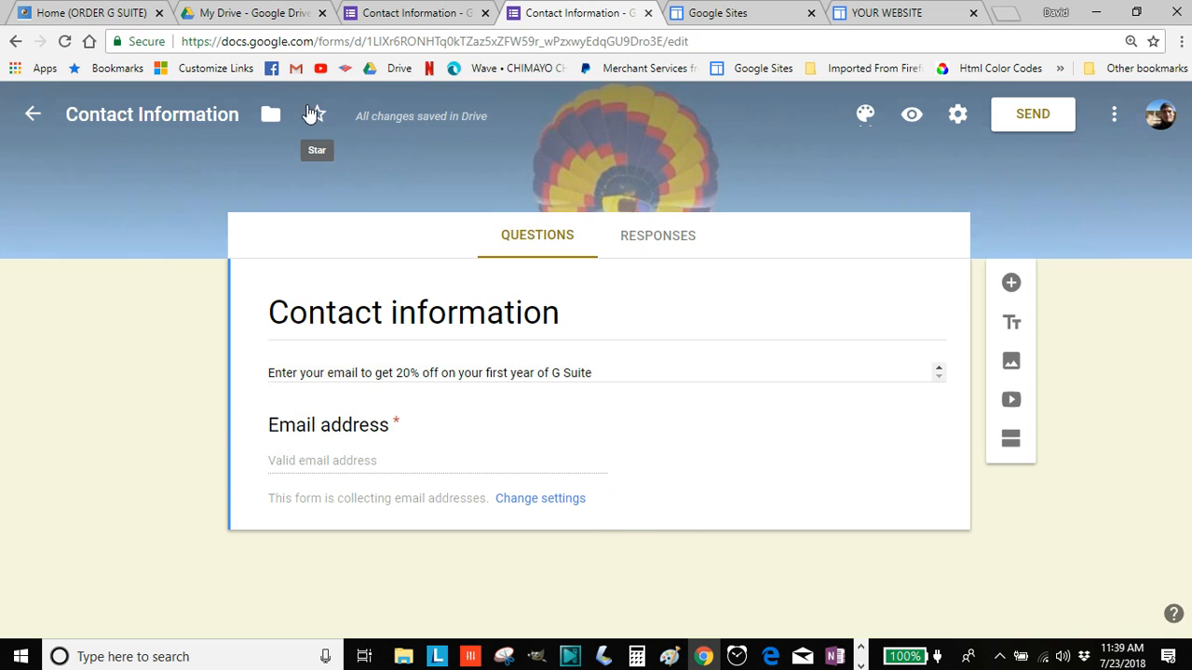
click(912, 114)
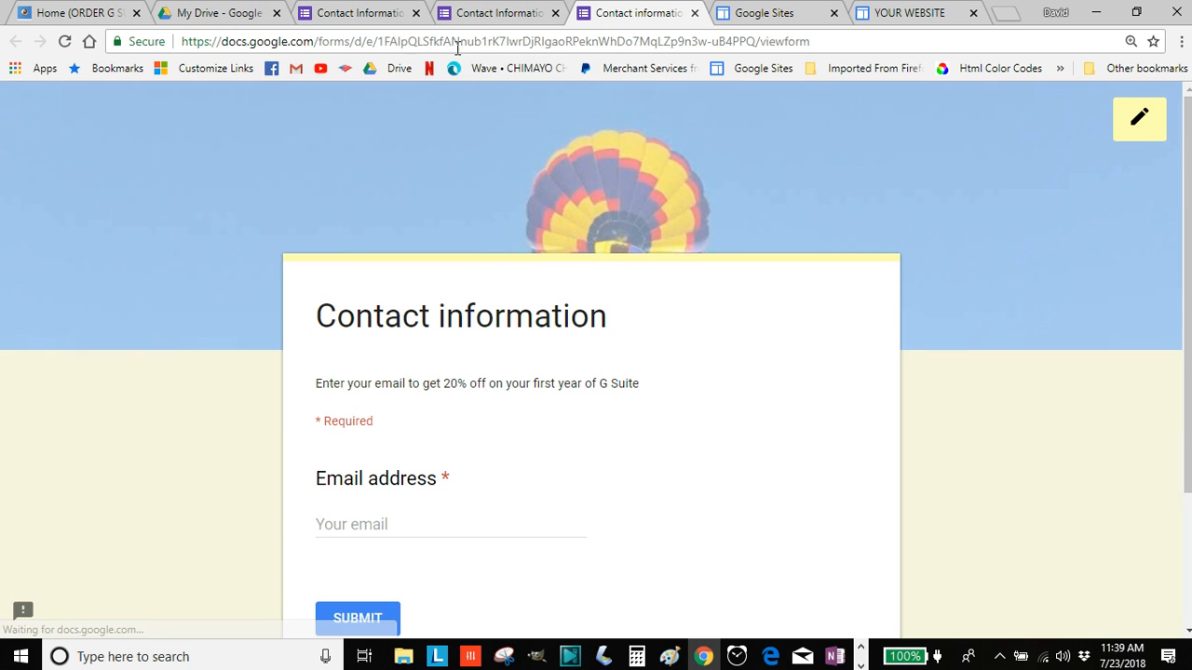
click(857, 41)
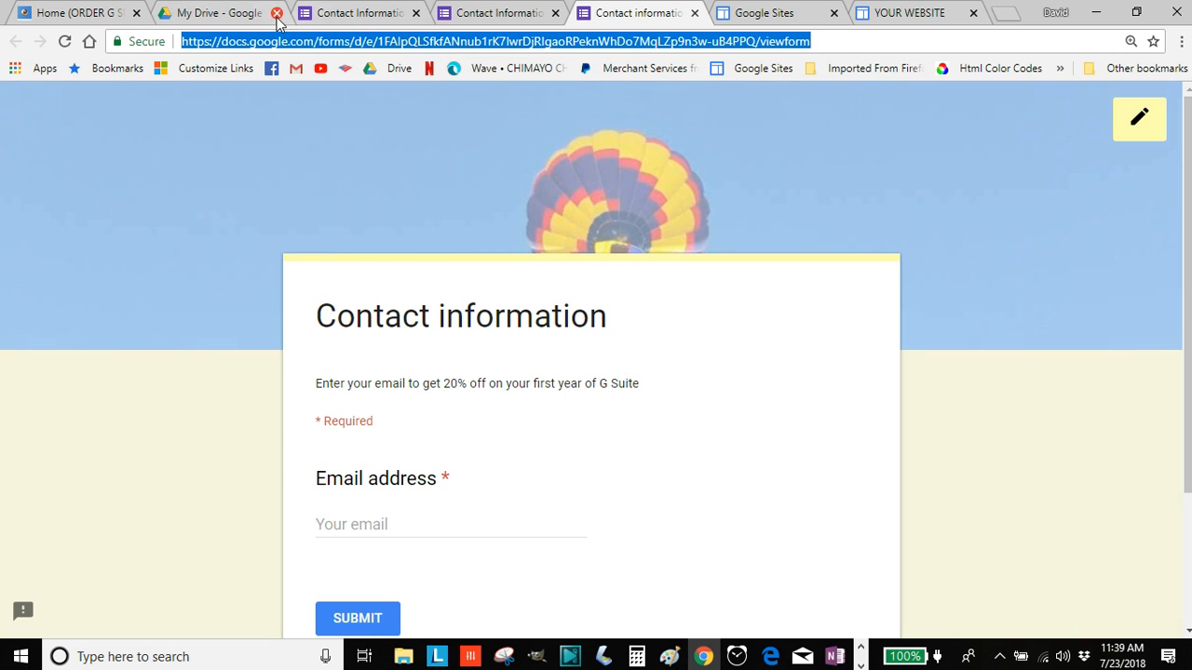
click(768, 13)
click(896, 13)
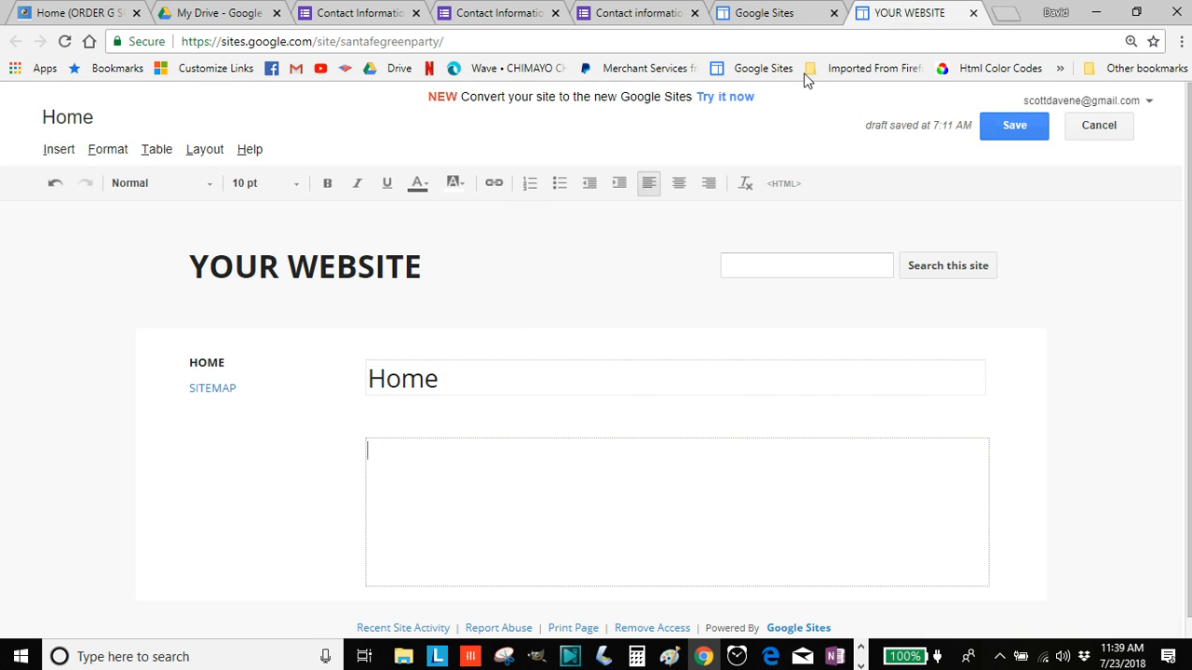
Add 'GET 20% OFF ON G SUITE', link it to the form URL in a new window, and save
click(459, 444)
text(GET 20% OFF ON G SUITE)
key(ctrl+shift+Left)
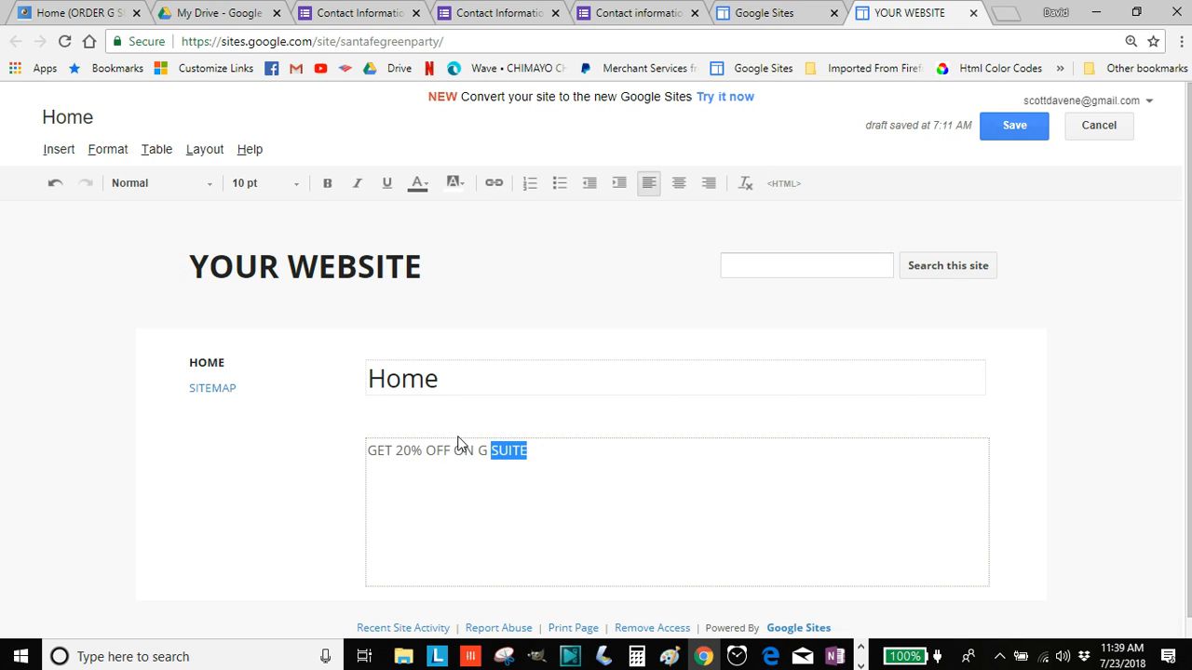
key(ctrl+shift+Left)
key(ctrl+shift+Left)
key(ctrl+shift+Left)
key(ctrl+shift+Left)
key(ctrl+shift+Left)
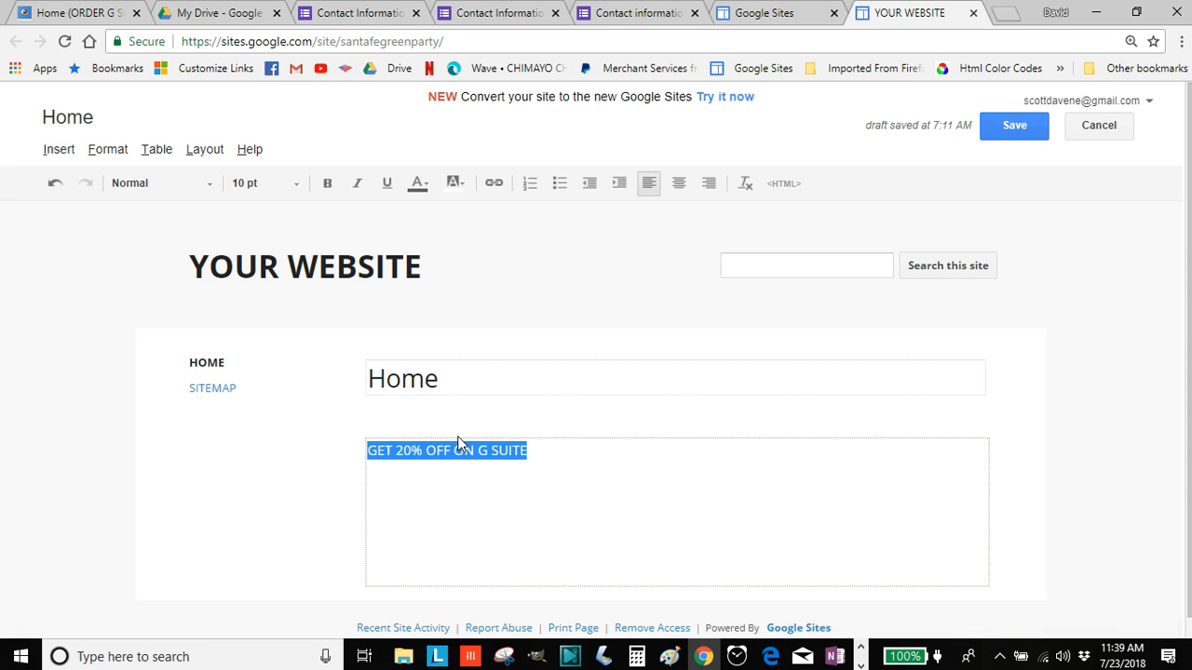
click(495, 184)
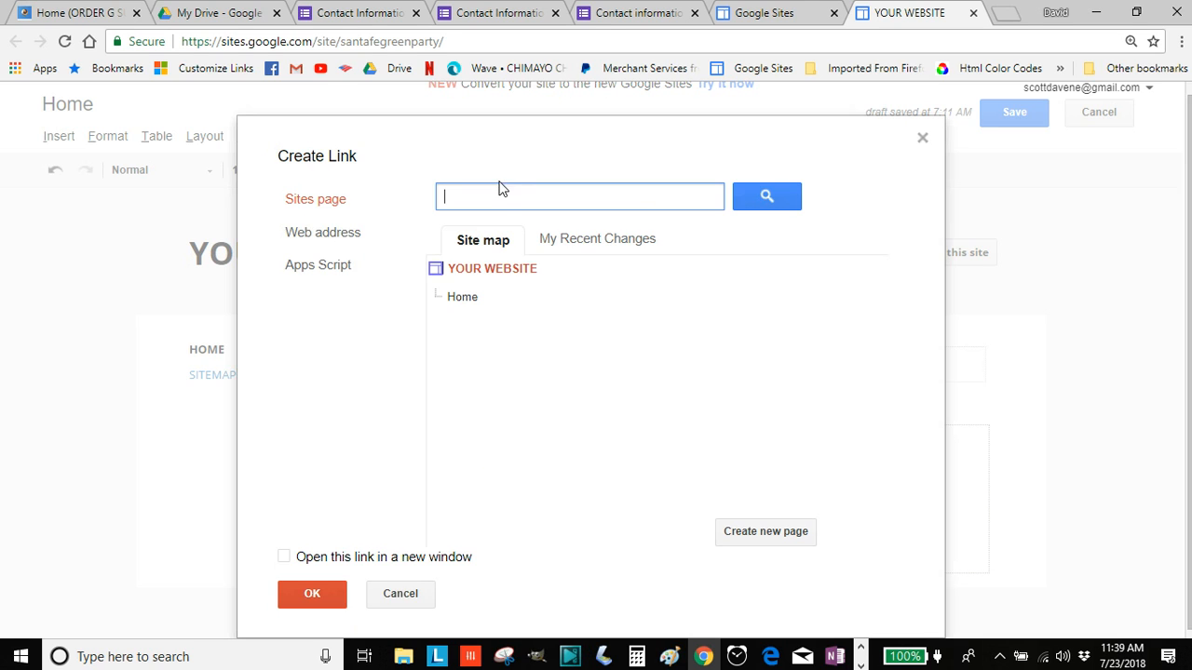
click(313, 236)
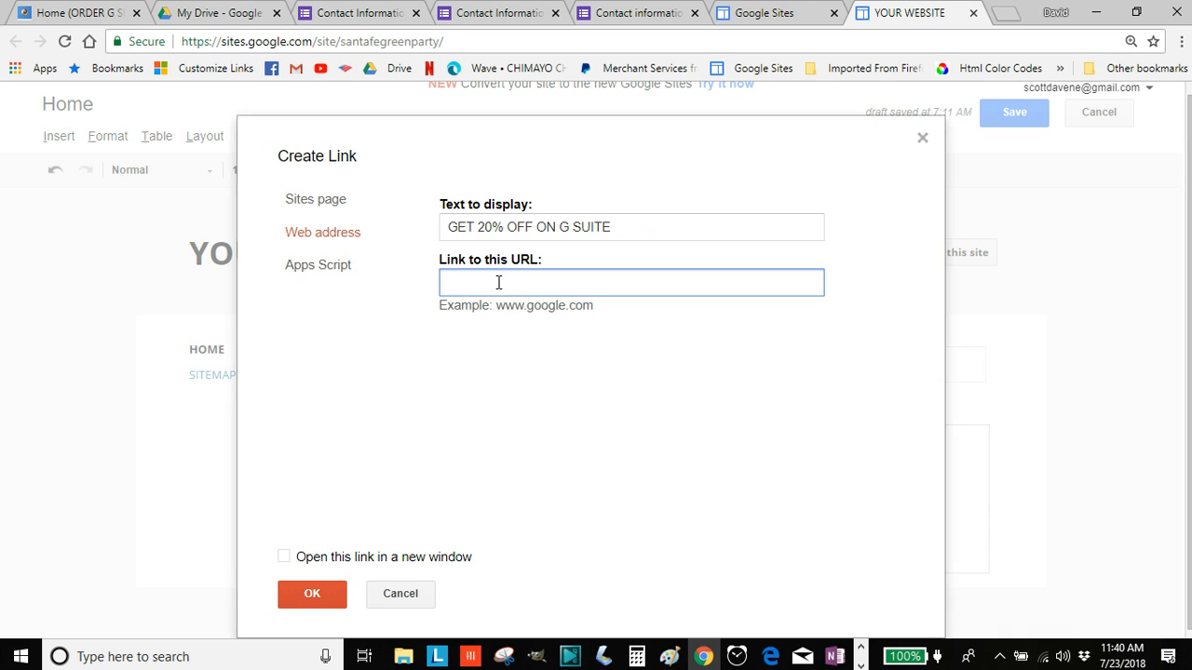
key(ctrl+v)
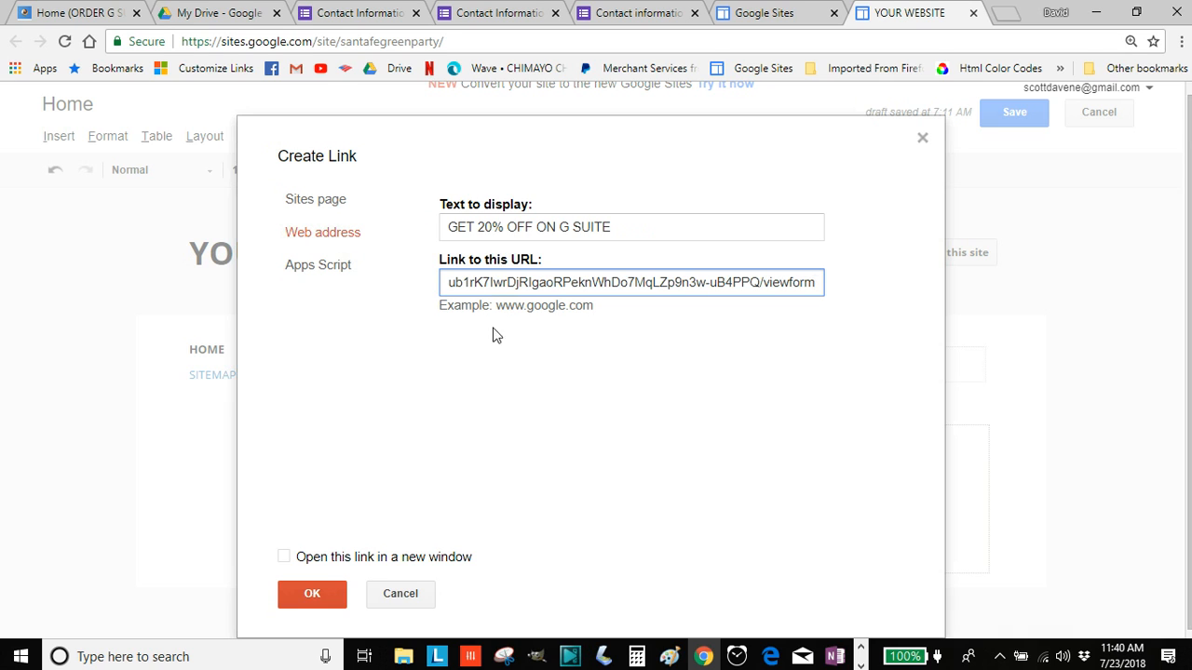
click(285, 557)
click(310, 586)
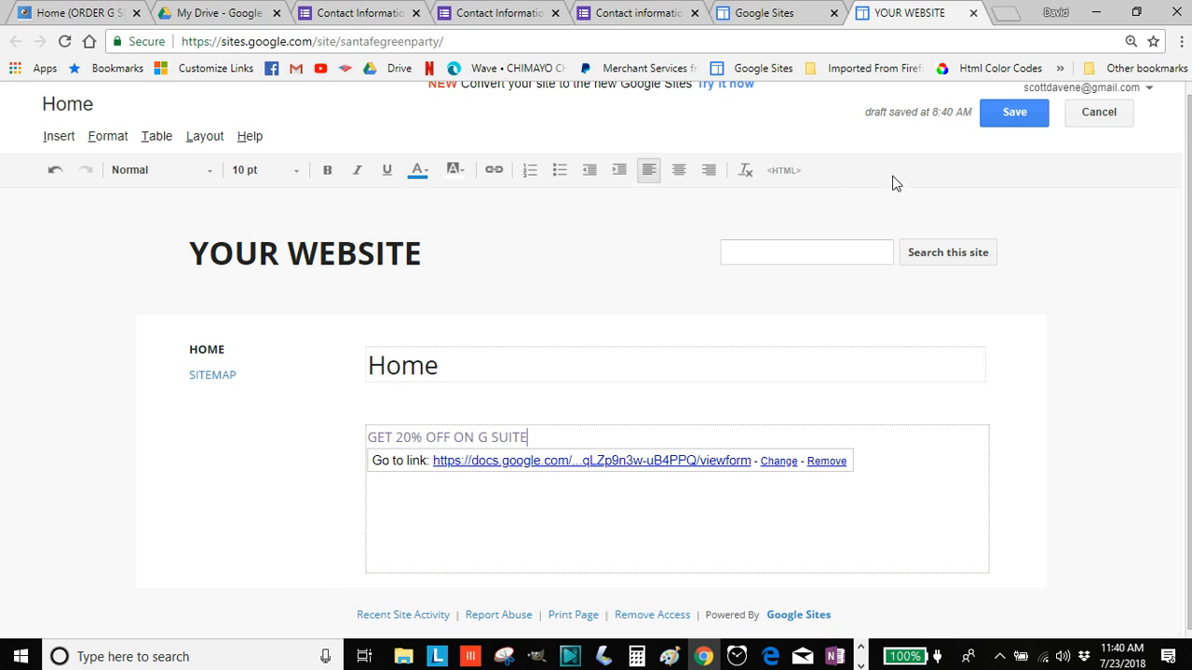
click(1011, 113)
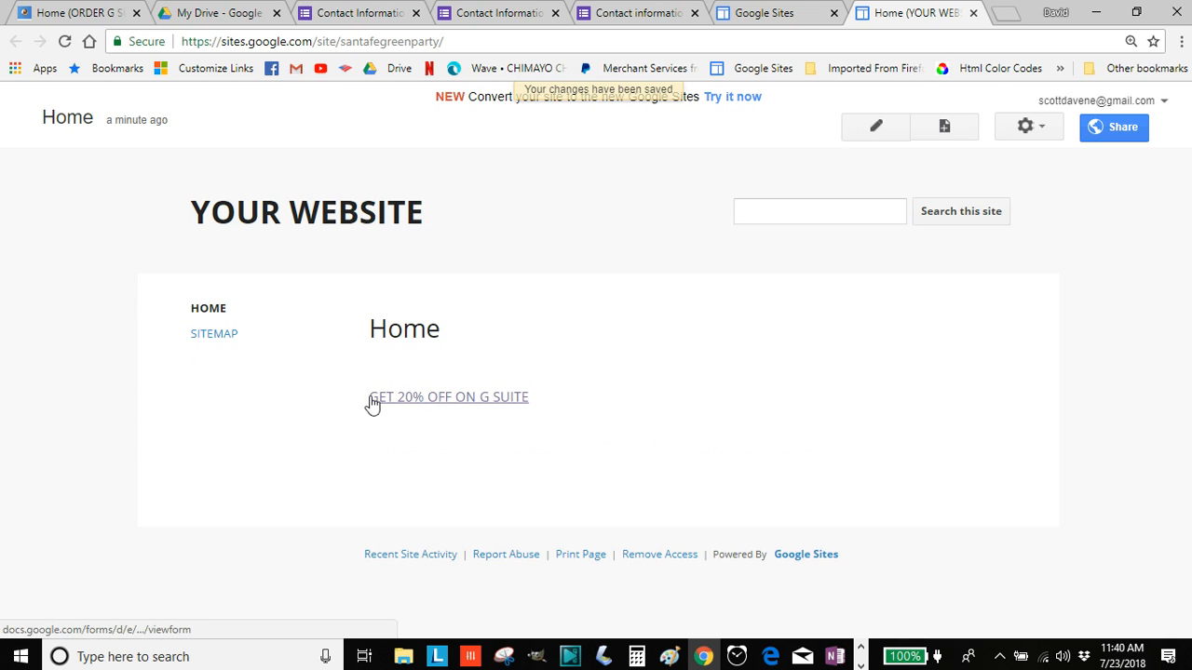
Follow the GET 20% OFF ON G SUITE link and check the Contact information form's Email field
click(444, 410)
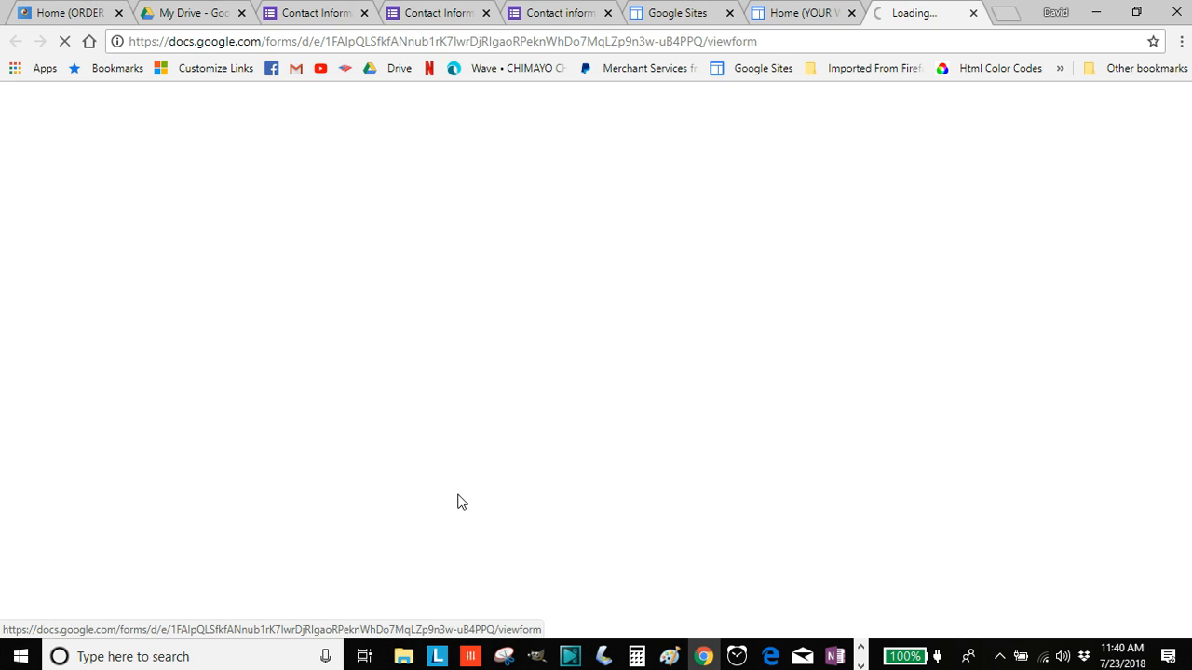
scroll(704, 420, down, 2)
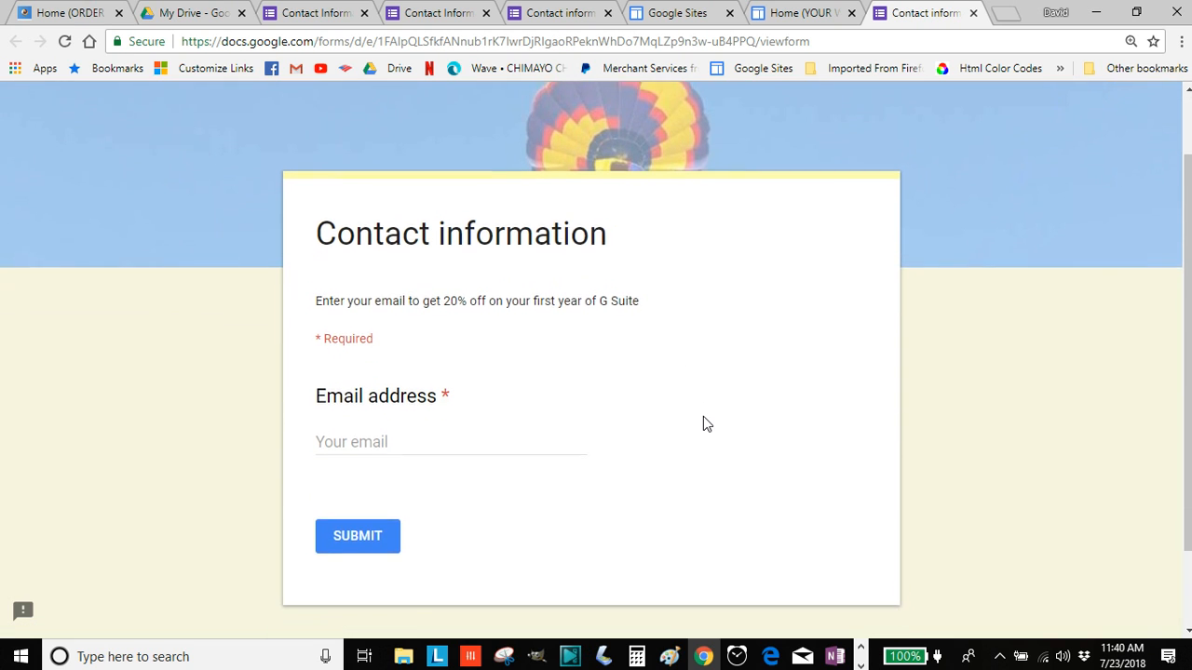